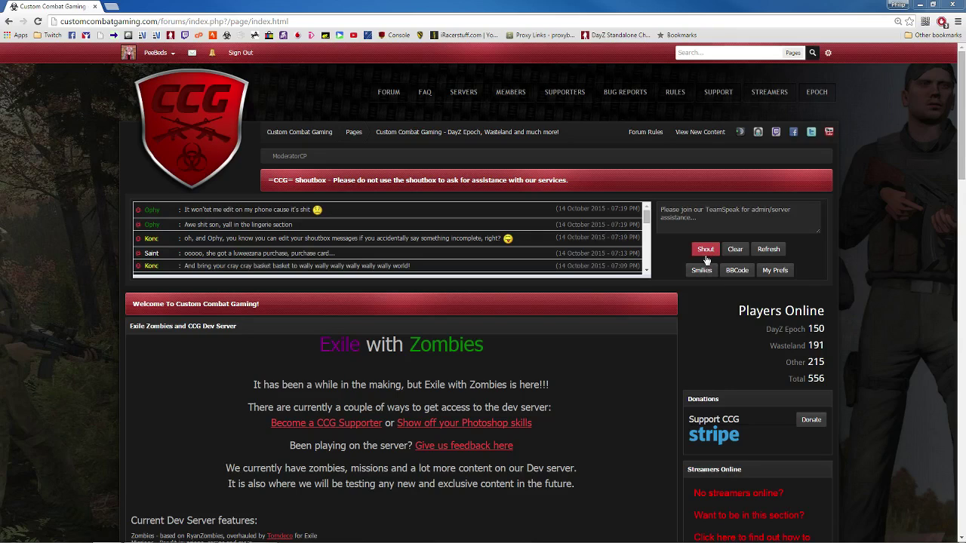
Open a3launcher.com in a new browser tab and download the A3Launcher installer.
left_click(113, 9)
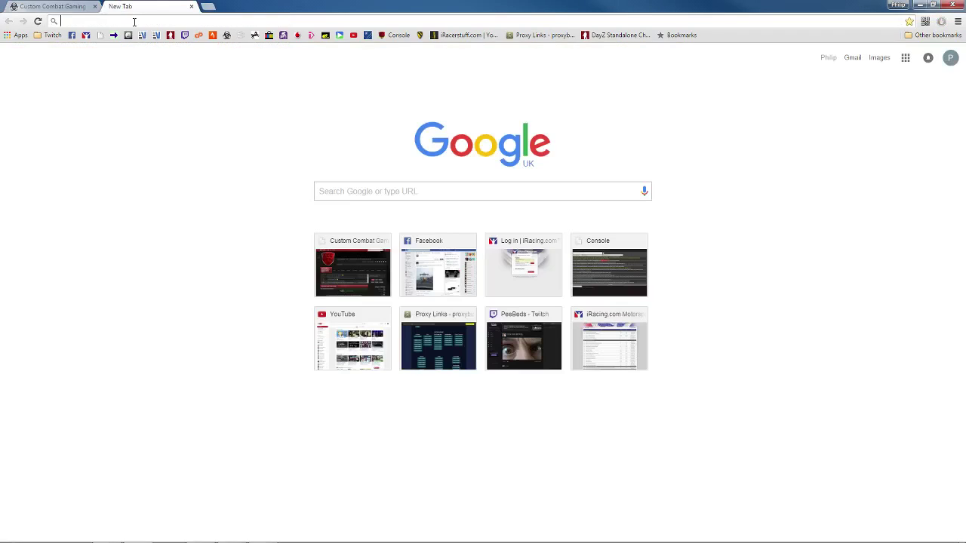
type("a3launcher.com")
key("Return")
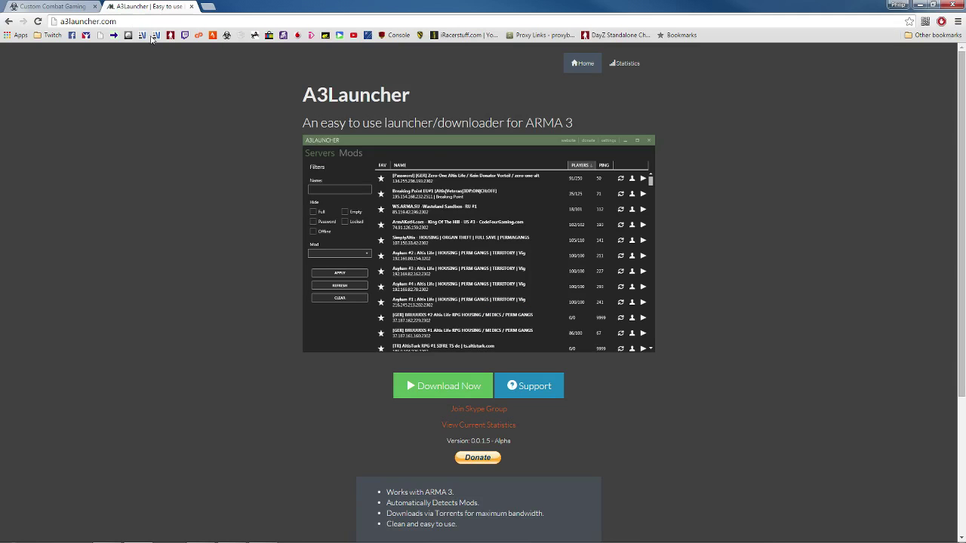
left_click(435, 384)
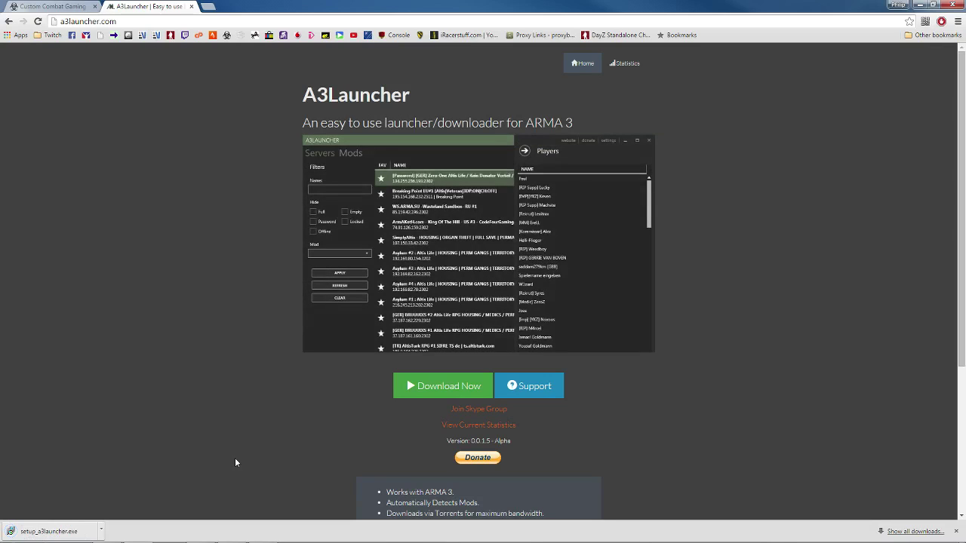
Run setup_a3launcher.exe and install A3Launcher in the default destination folder, completing the setup wizard.
left_click(56, 530)
left_click(510, 283)
left_click(553, 359)
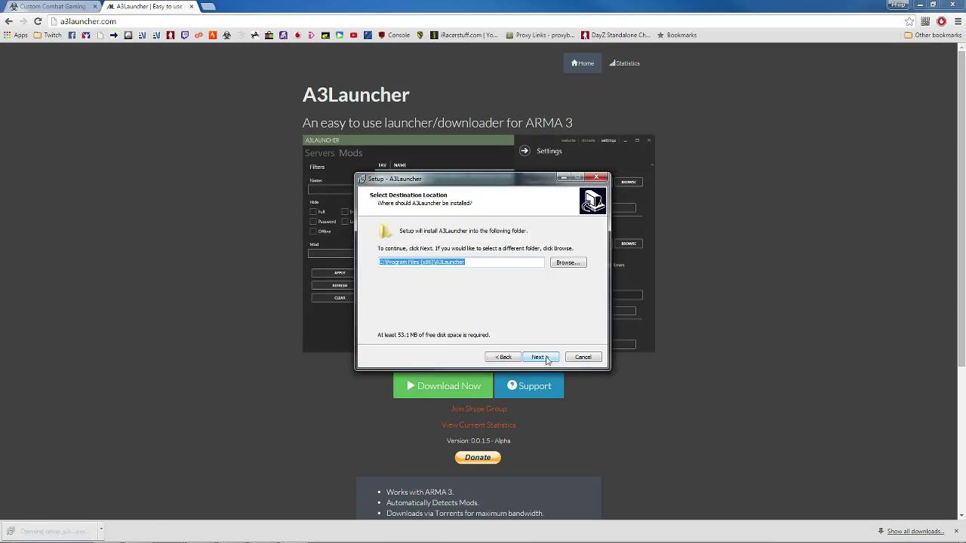
left_click(549, 358)
left_click(540, 359)
left_click(540, 361)
left_click(539, 361)
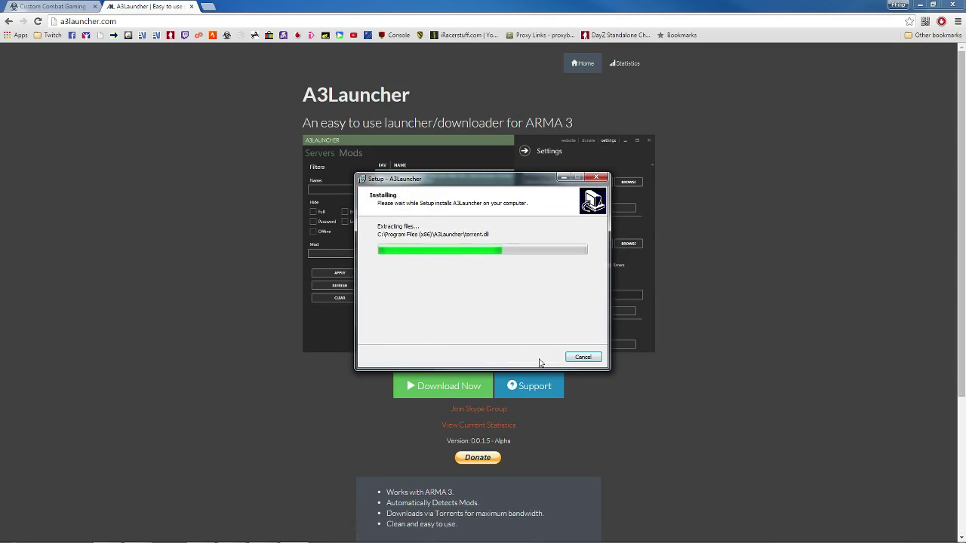
left_click(542, 357)
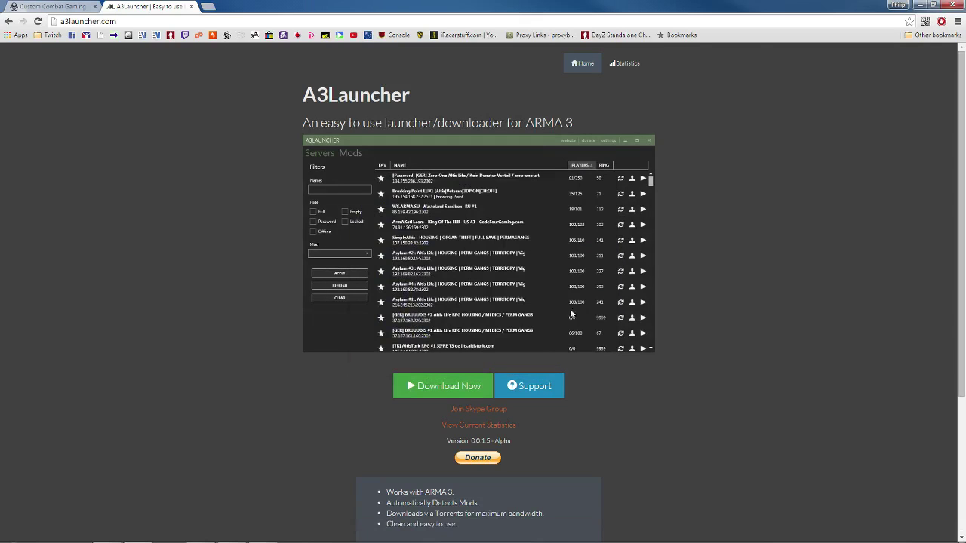
Minimize the browser, switch to A3Launcher by launching it from the desktop, and maximize its window.
left_click(920, 4)
double_click(15, 121)
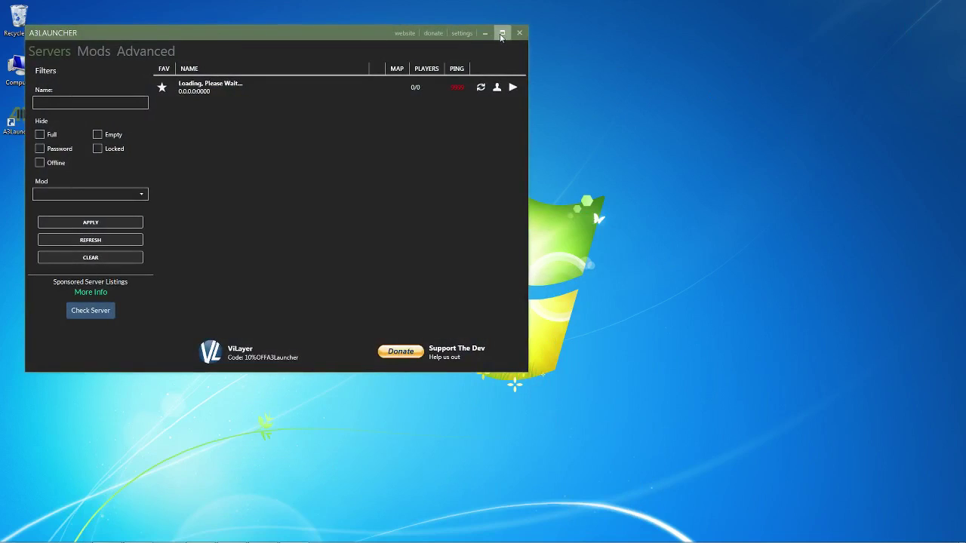
left_click(498, 32)
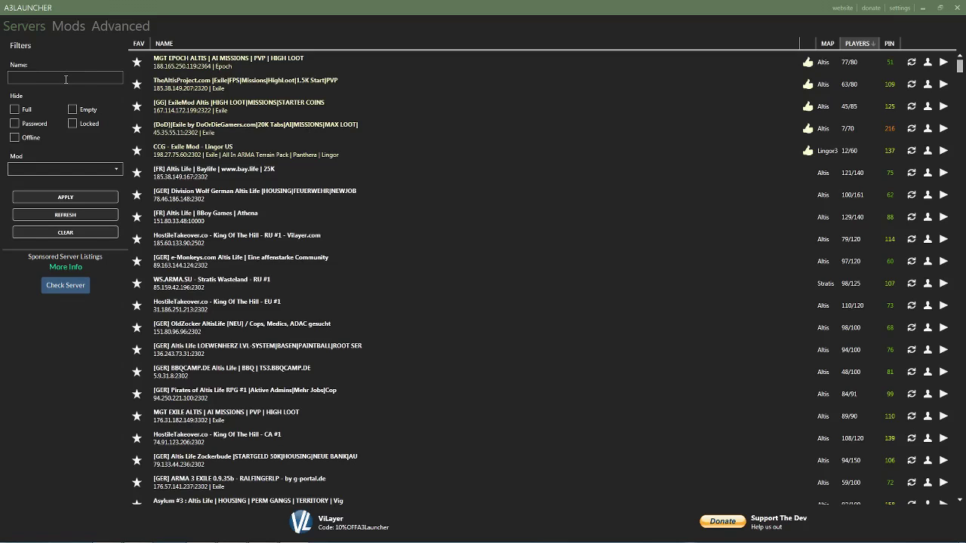
Enable the No Logs, No Splash and No Pause options in the launcher's ARMA settings.
left_click(899, 8)
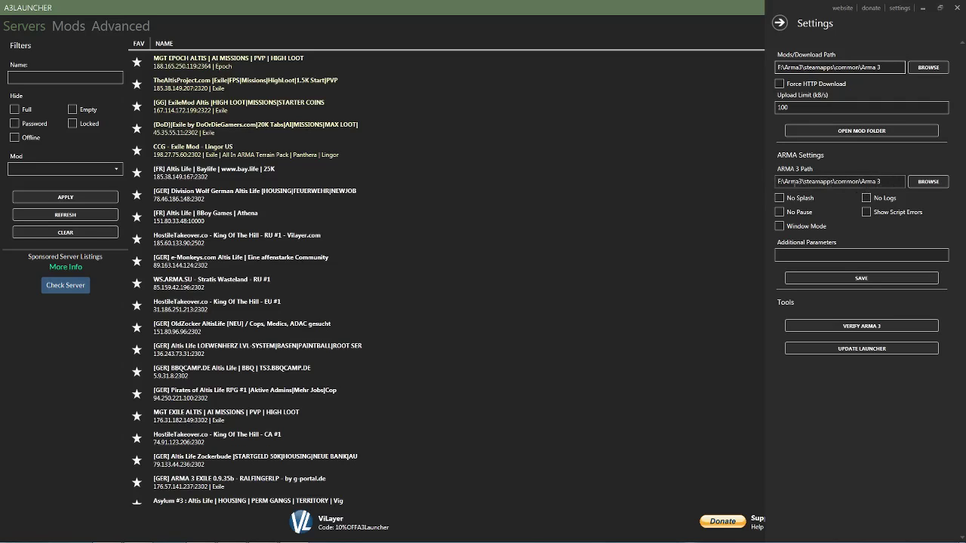
left_click(867, 198)
left_click(779, 198)
left_click(779, 211)
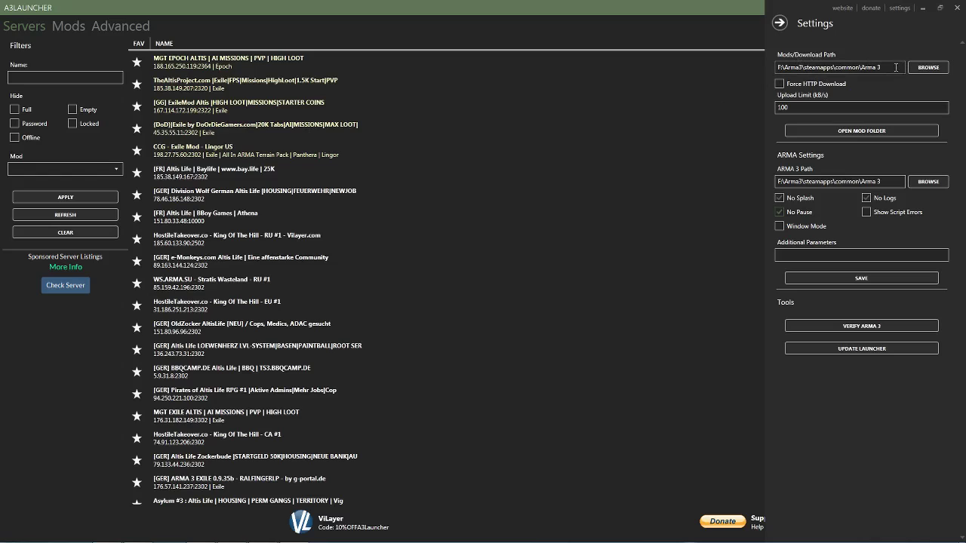
Select F:\Arma3\steamapps\common\Arma 3 as the mods download path, check the mod folder's contents, and save the settings.
left_click(928, 67)
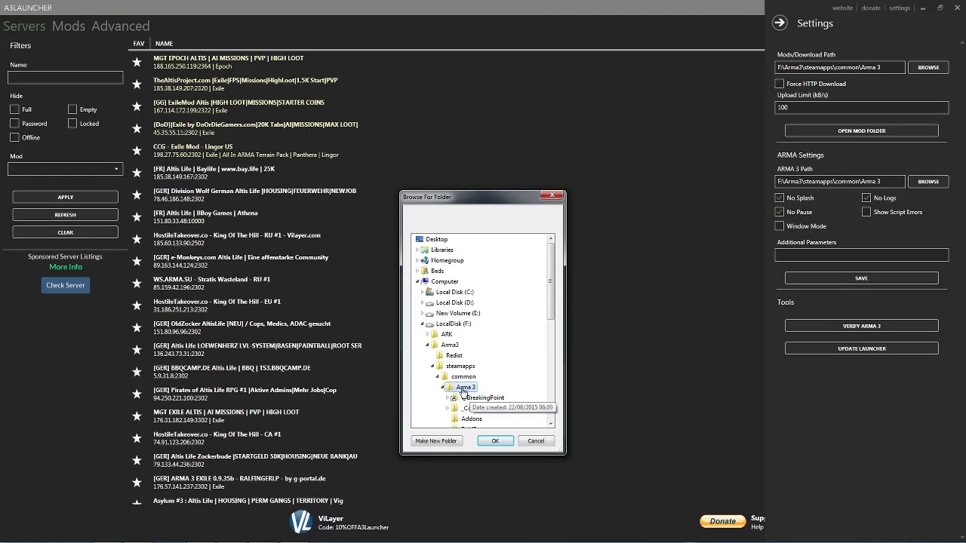
left_click(495, 441)
left_click(864, 132)
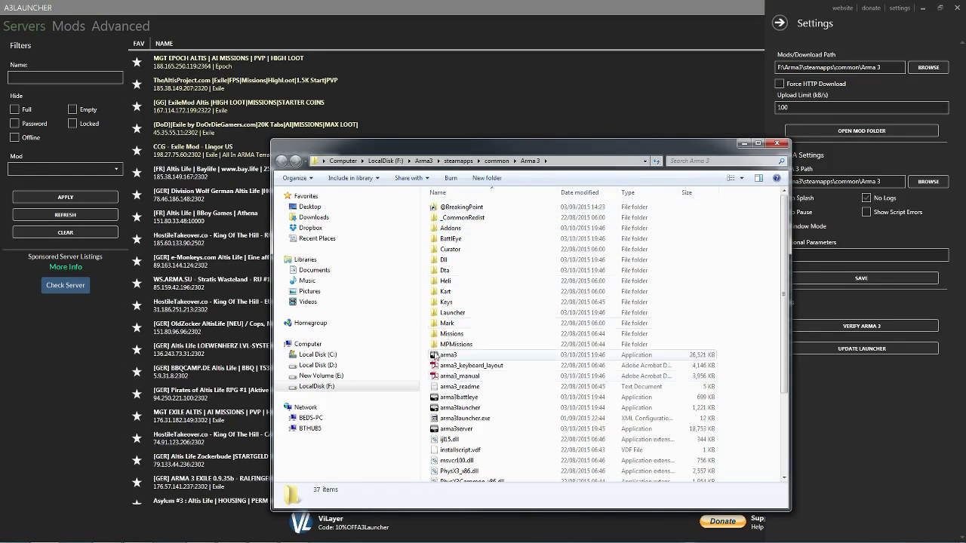
left_click(776, 143)
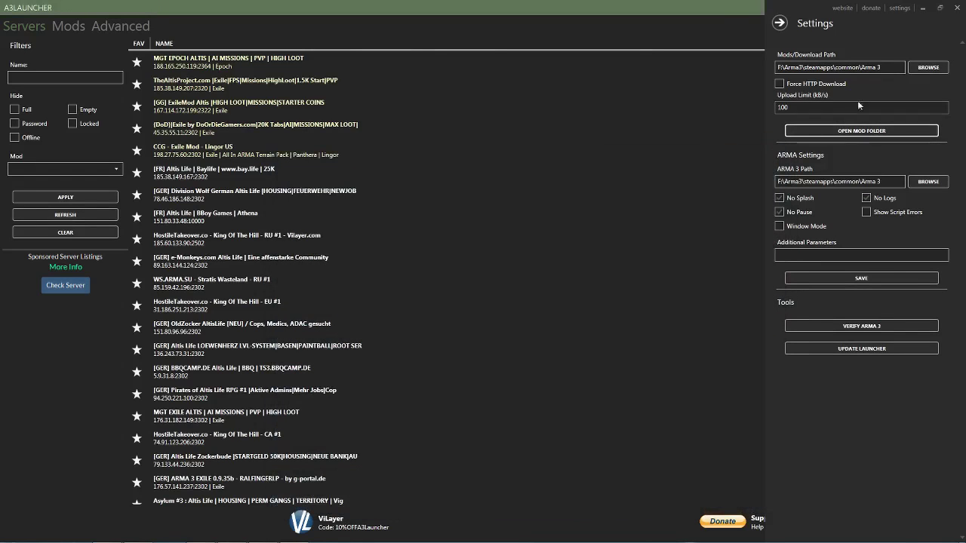
left_click(860, 277)
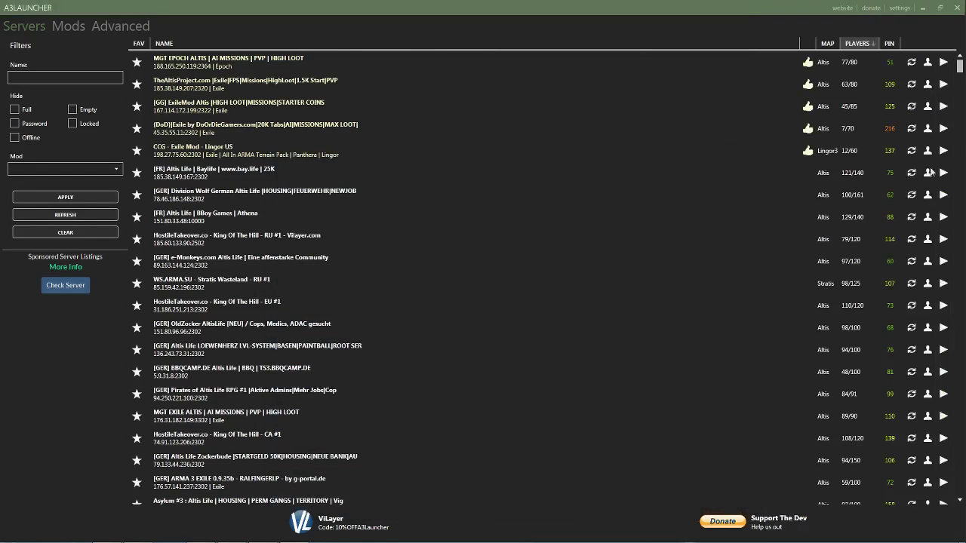
Filter the server list by "ccg" and join the CCG Exile Mod Dev Server, accepting the download of its missing mods.
left_click(57, 82)
type("ccg")
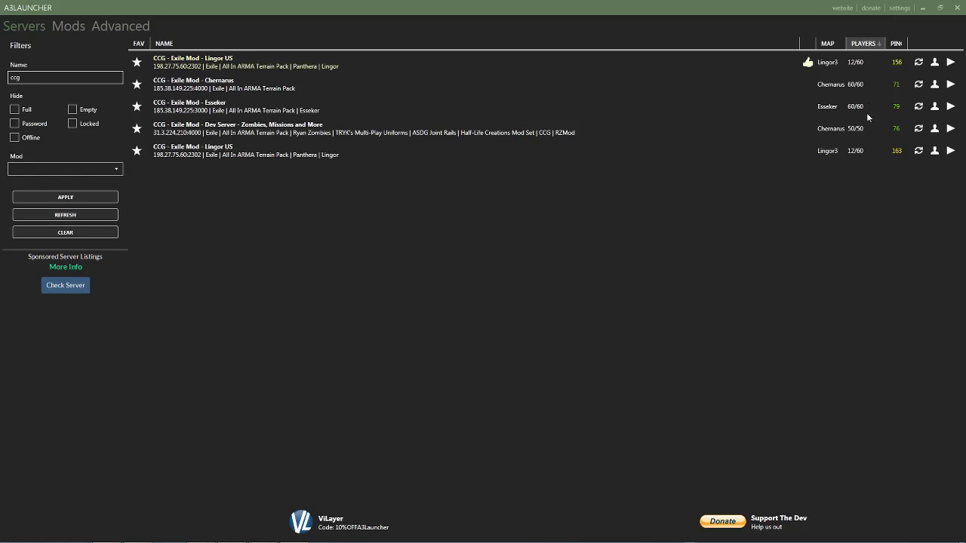
left_click(951, 129)
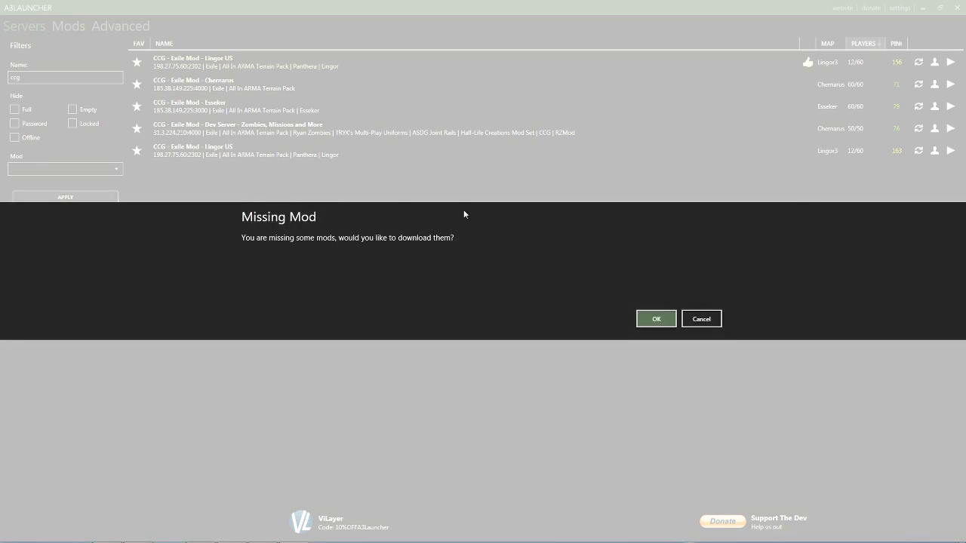
left_click(656, 321)
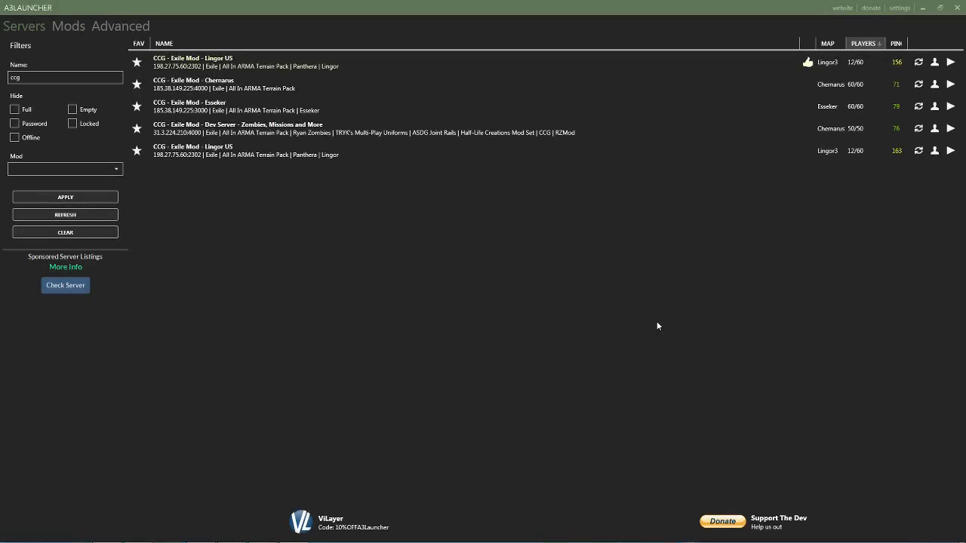
Examine the download progress of the server's required mods in the mods list and dismiss the Malwarebytes notification.
left_click(75, 27)
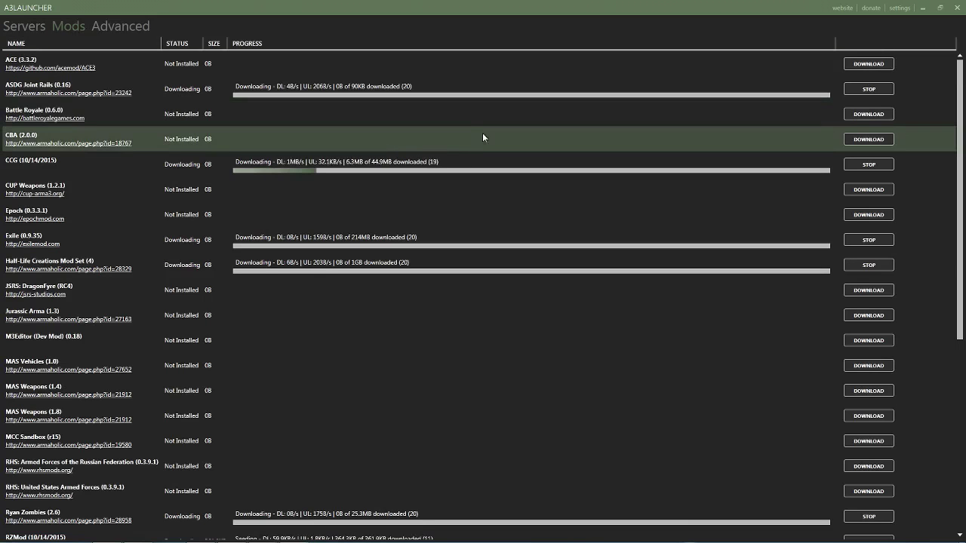
scroll(447, 413, "down", 1)
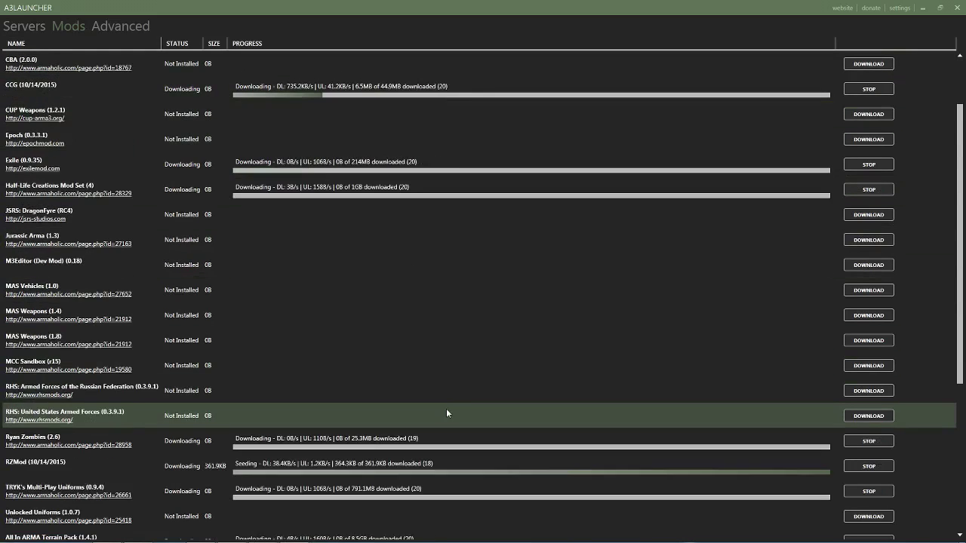
scroll(452, 408, "down", 1)
scroll(483, 390, "up", 2)
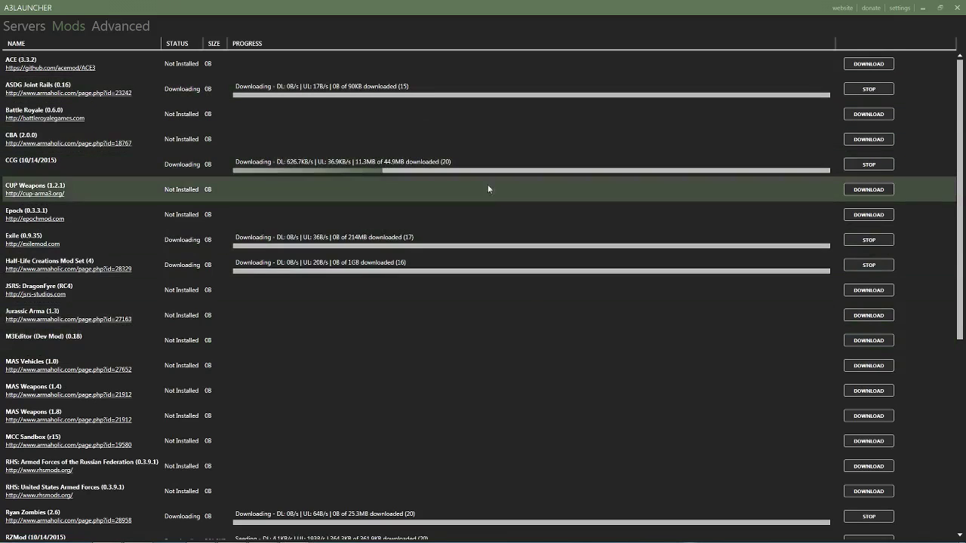
scroll(387, 266, "down", 3)
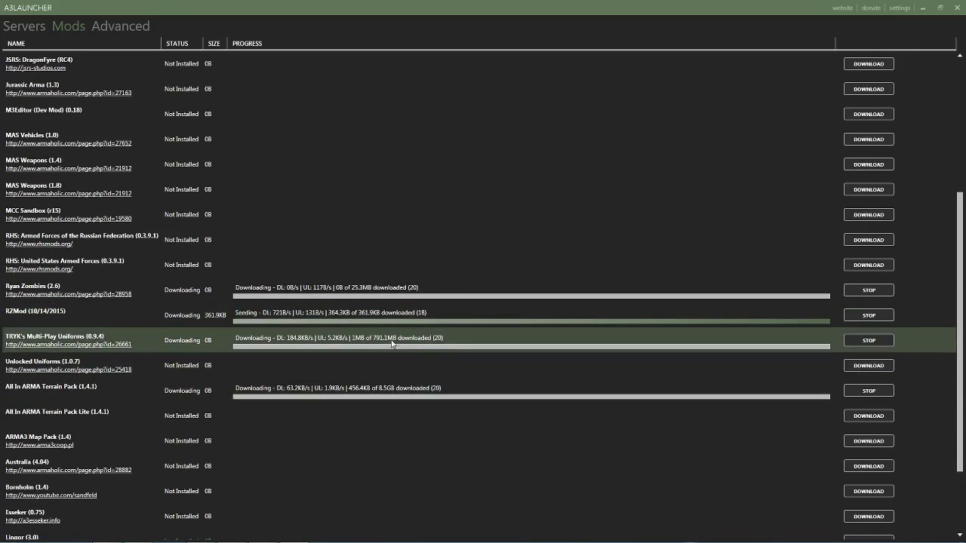
scroll(546, 352, "up", 3)
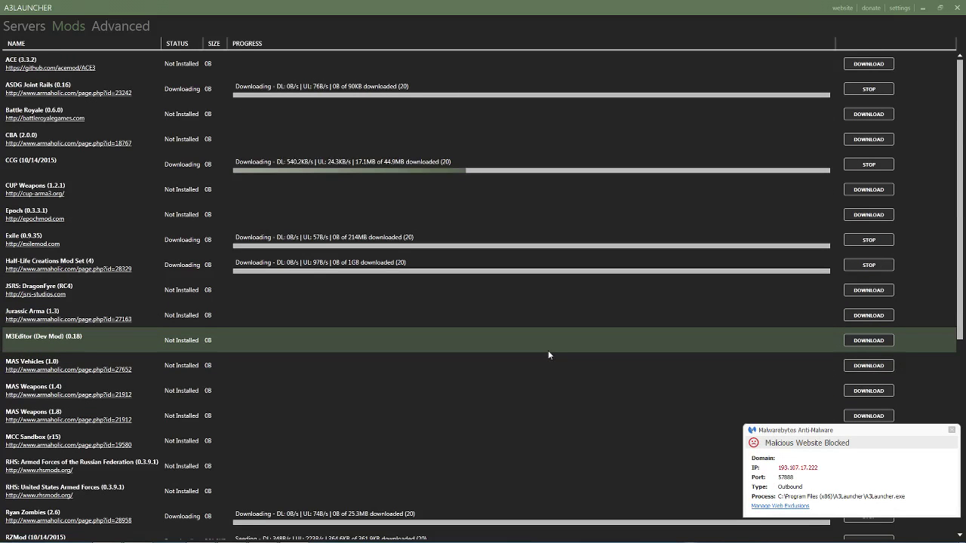
left_click(952, 431)
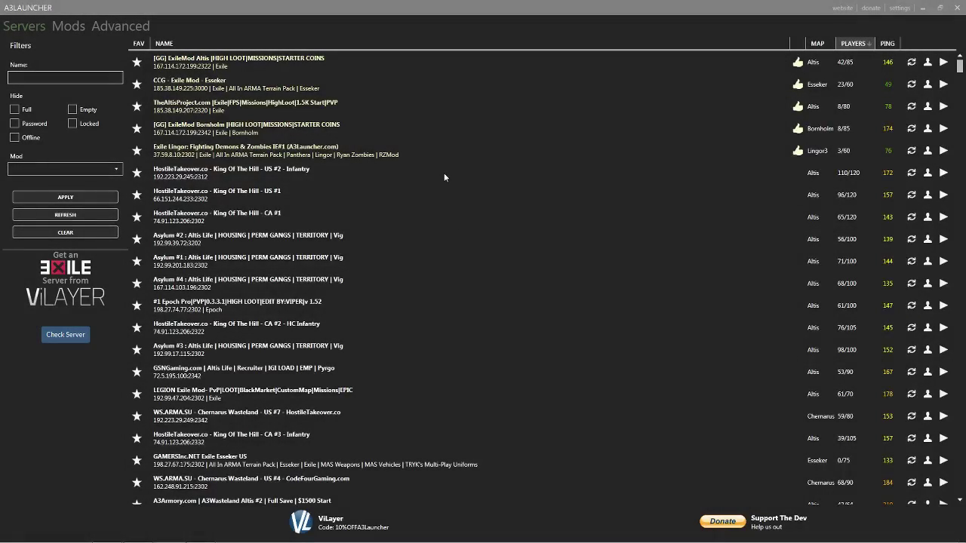
Try to repair the corrupted TRYK's Multi-Play Uniforms mod by verifying it and downloading its missing files, and stop that download.
left_click(68, 26)
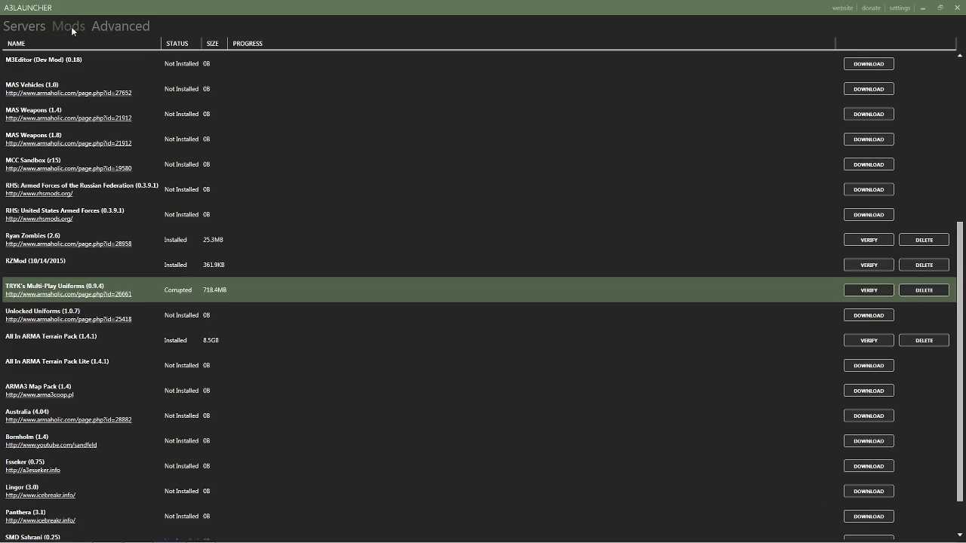
scroll(637, 148, "up", 5)
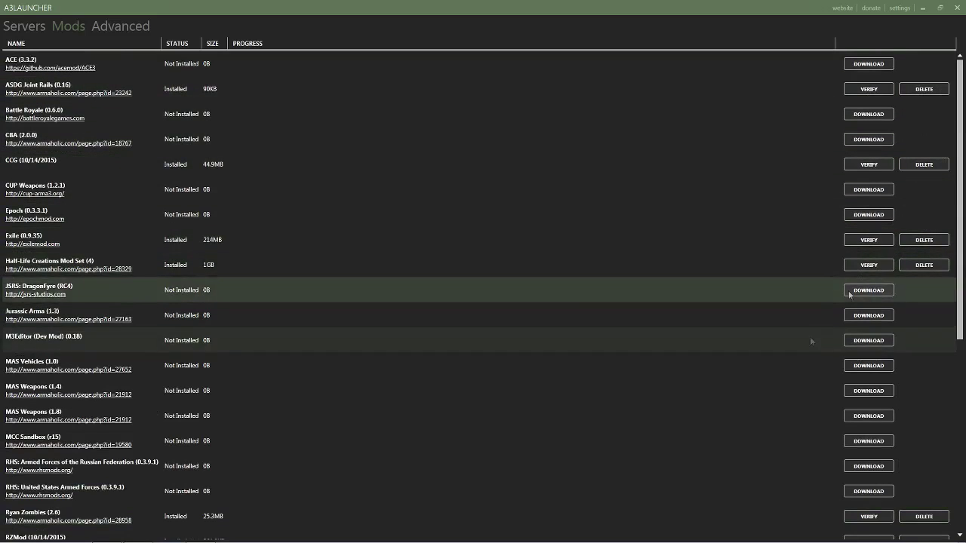
scroll(760, 340, "down", 4)
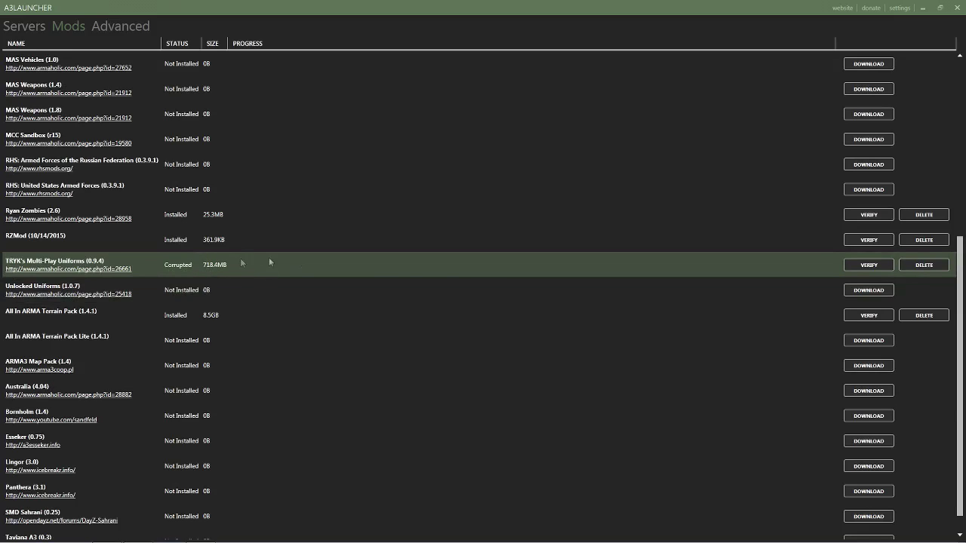
left_click(879, 265)
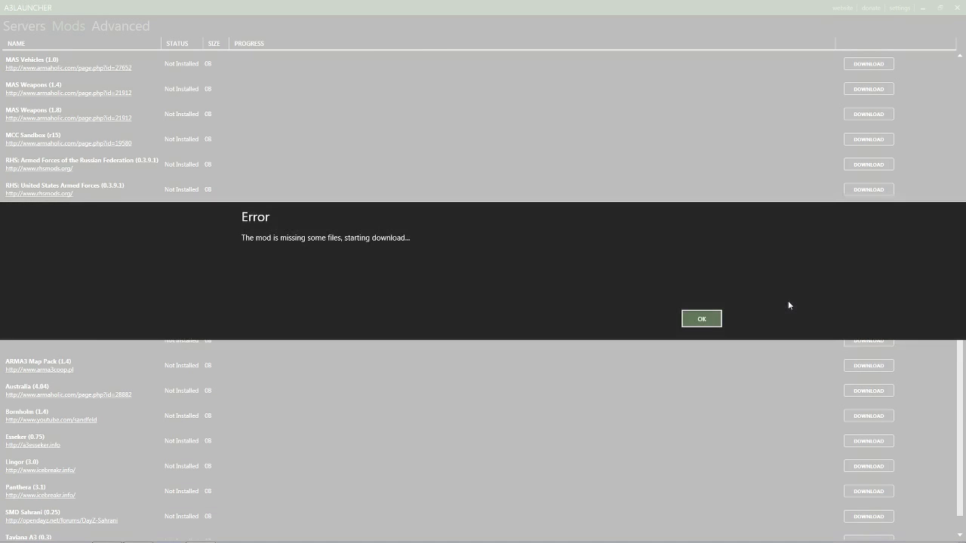
left_click(702, 320)
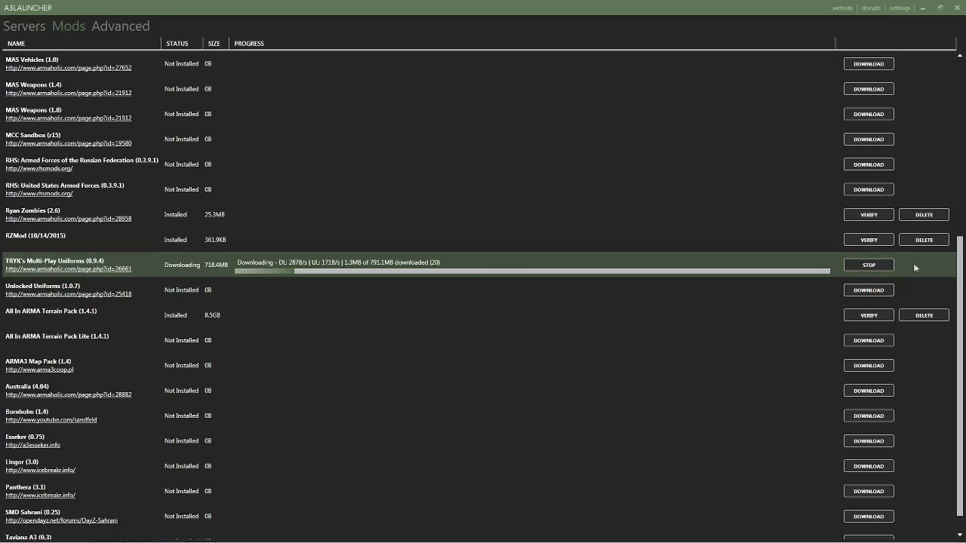
left_click(868, 265)
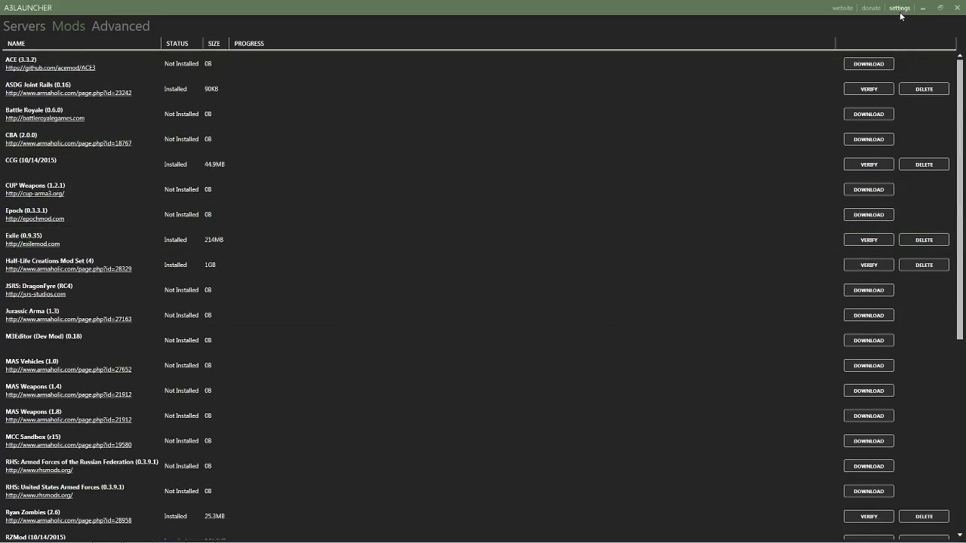
Enable Force HTTP Download in the launcher settings and return to the mods list.
left_click(899, 9)
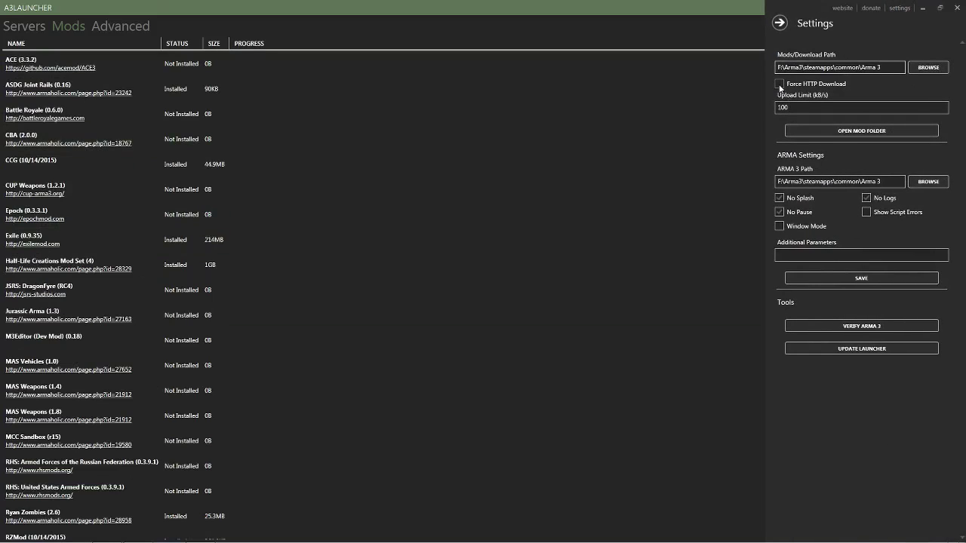
left_click(779, 85)
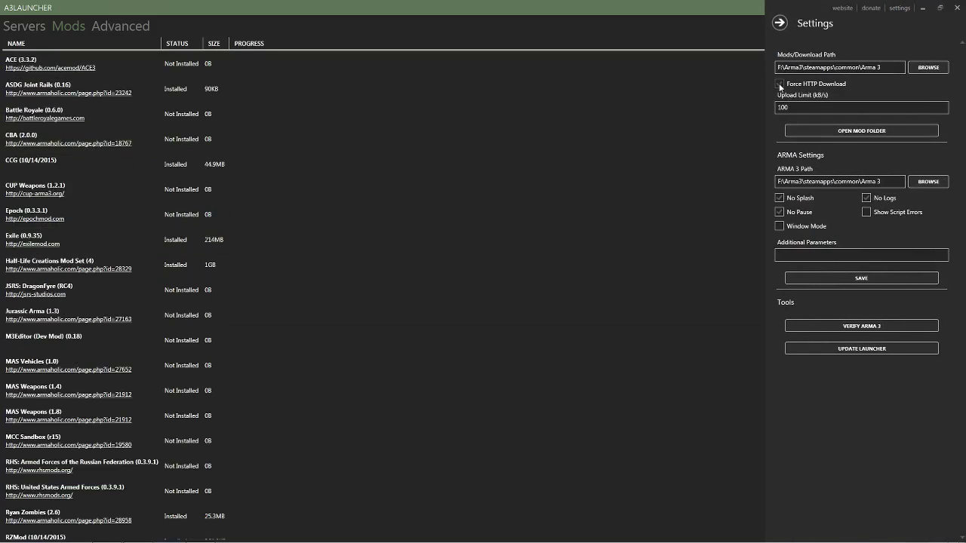
left_click(837, 102)
left_click(780, 23)
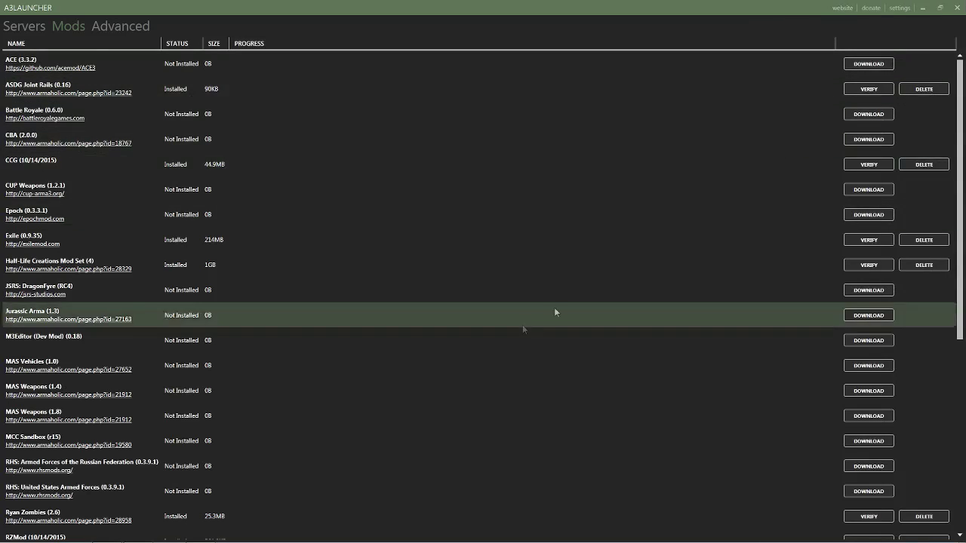
Try to verify the corrupted TRYK's Multi-Play Uniforms mod with Force HTTP Download enabled and dismiss the resulting dialog.
scroll(555, 312, "down", 4)
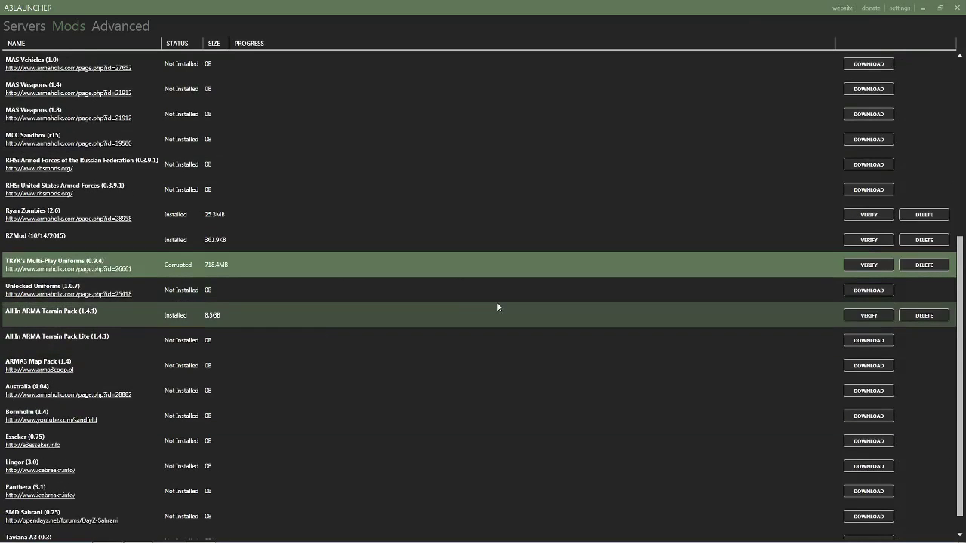
scroll(98, 274, "up", 1)
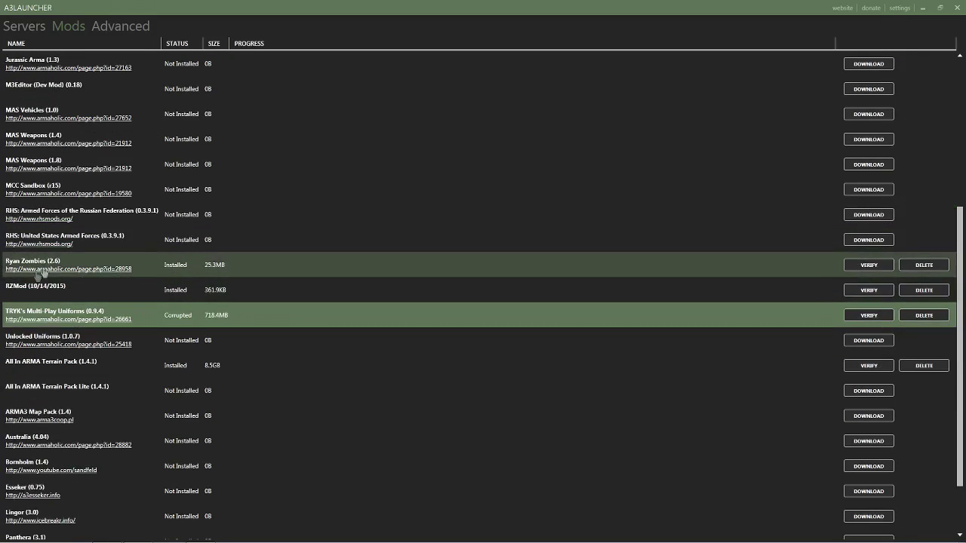
left_click(873, 315)
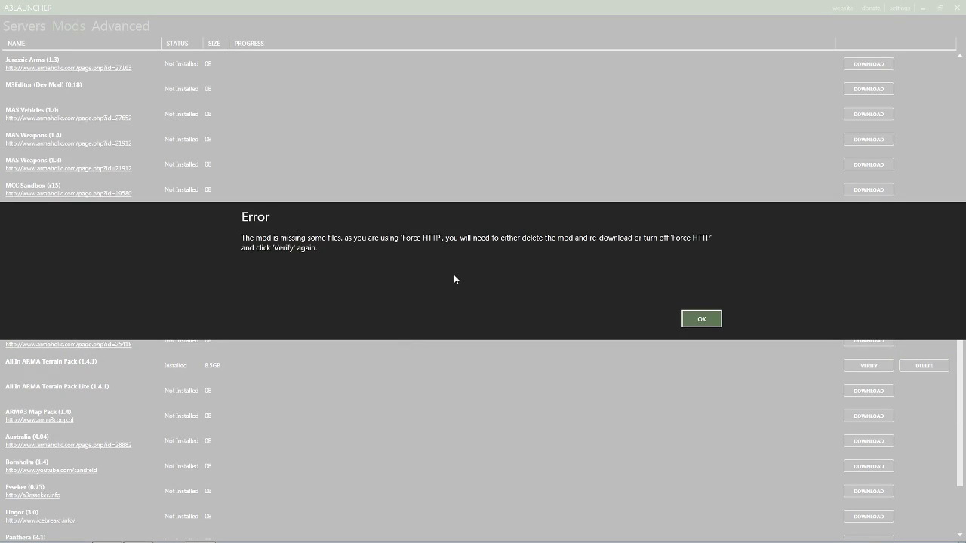
left_click(701, 319)
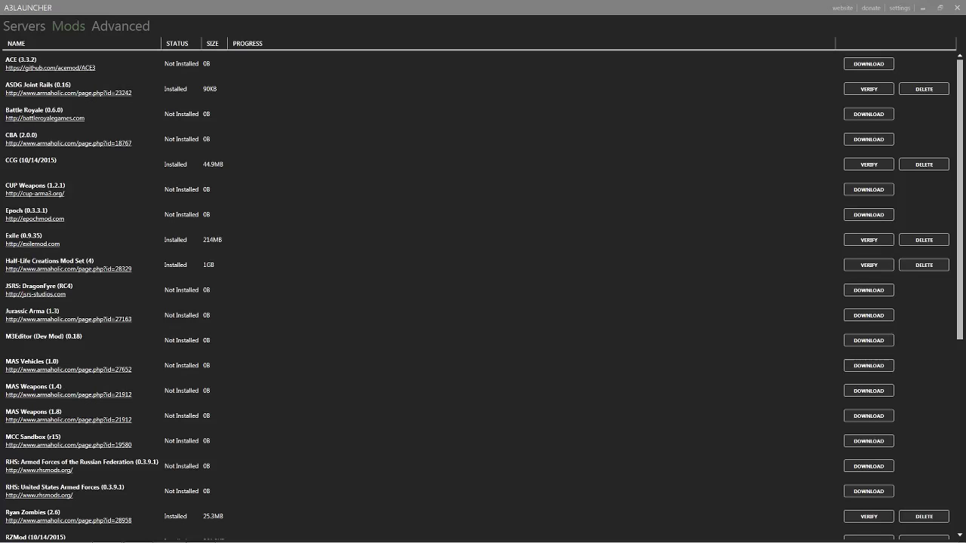
Close A3Launcher and open the folder F:\Arma3\steamapps\common\Arma 3 in Windows Explorer.
left_click(956, 15)
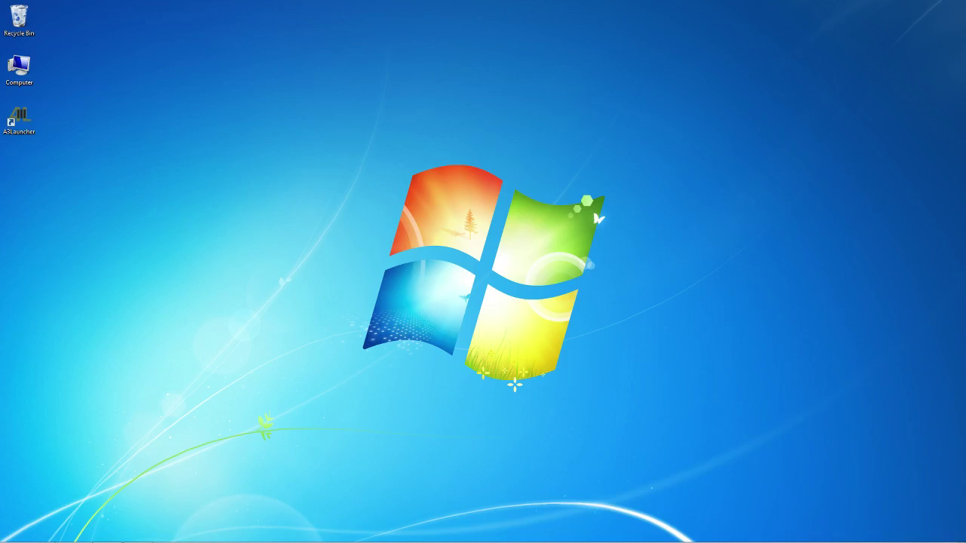
left_click(47, 533)
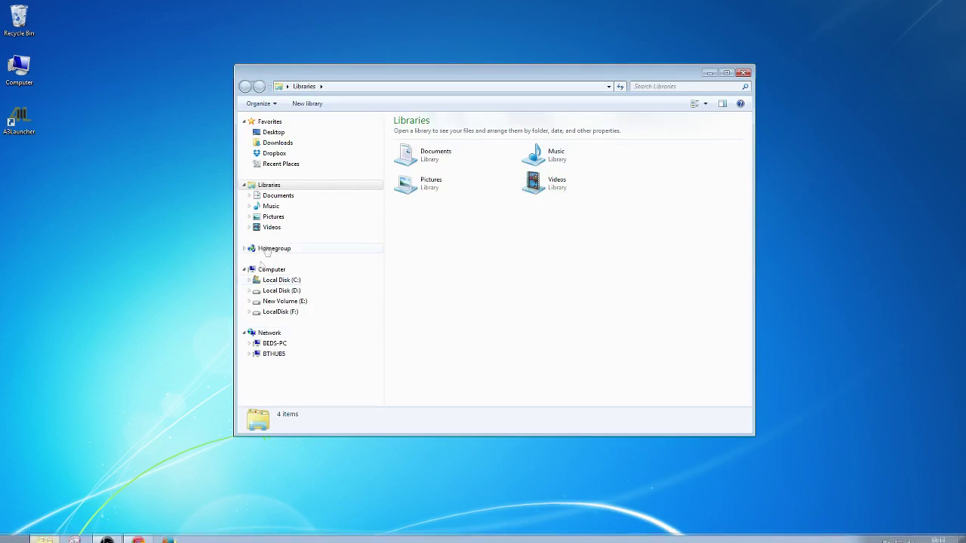
left_click(276, 314)
double_click(413, 145)
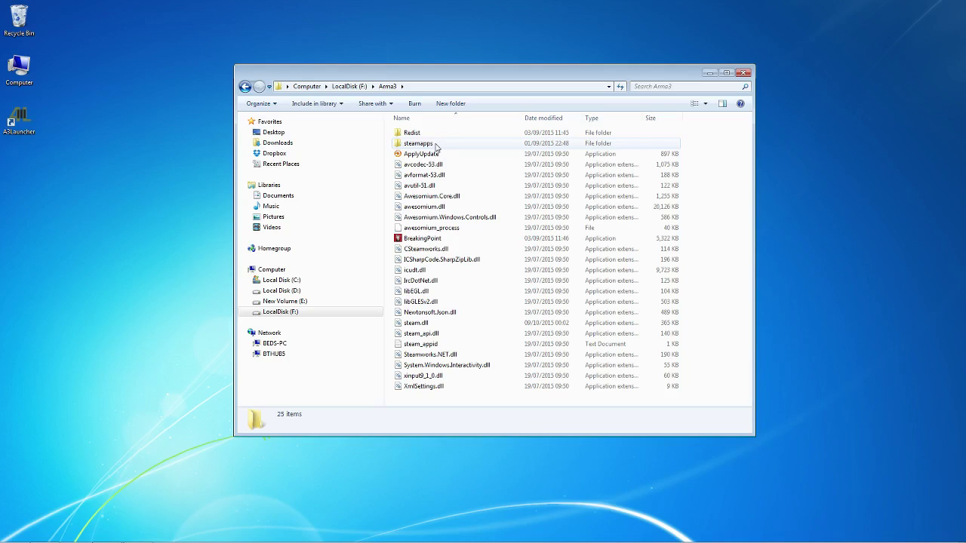
double_click(436, 147)
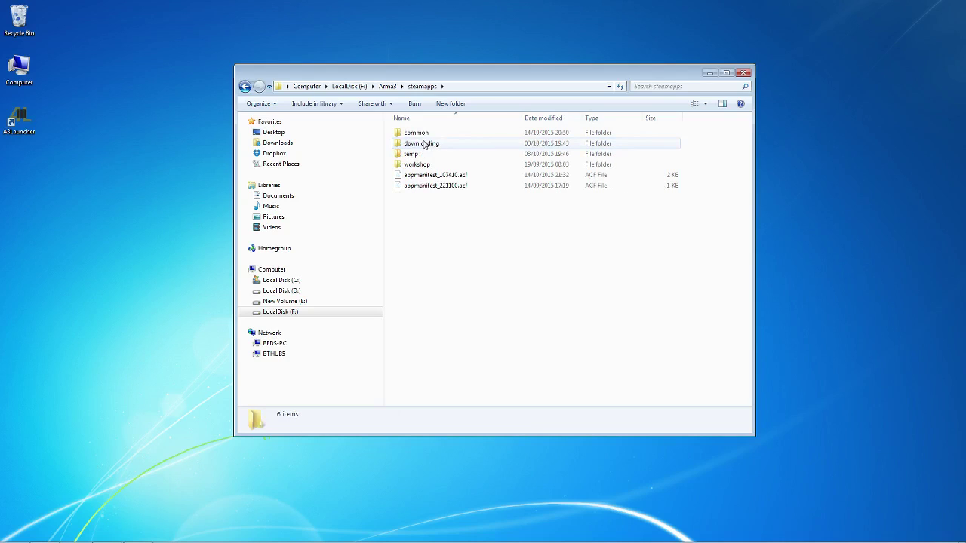
double_click(421, 133)
double_click(424, 138)
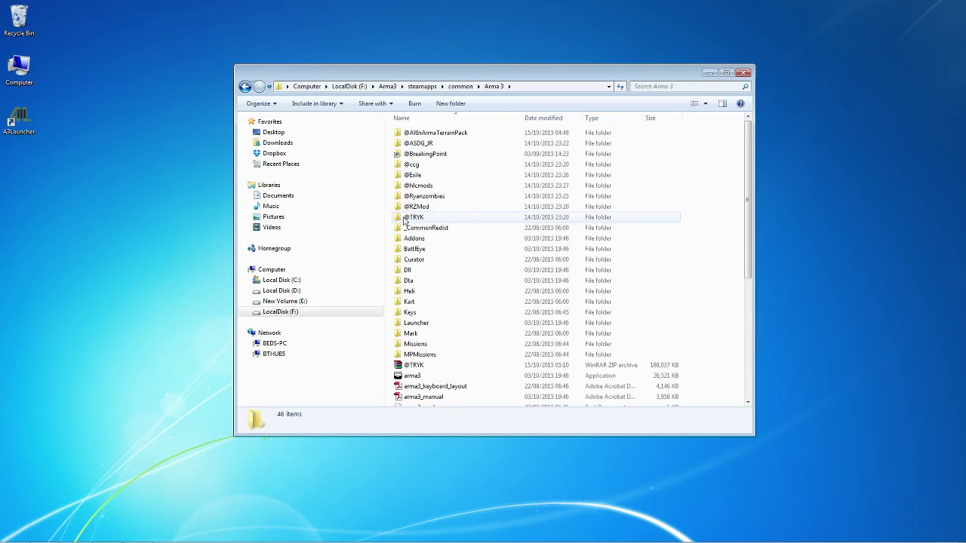
left_click(431, 218)
left_click(434, 217)
left_click(430, 217)
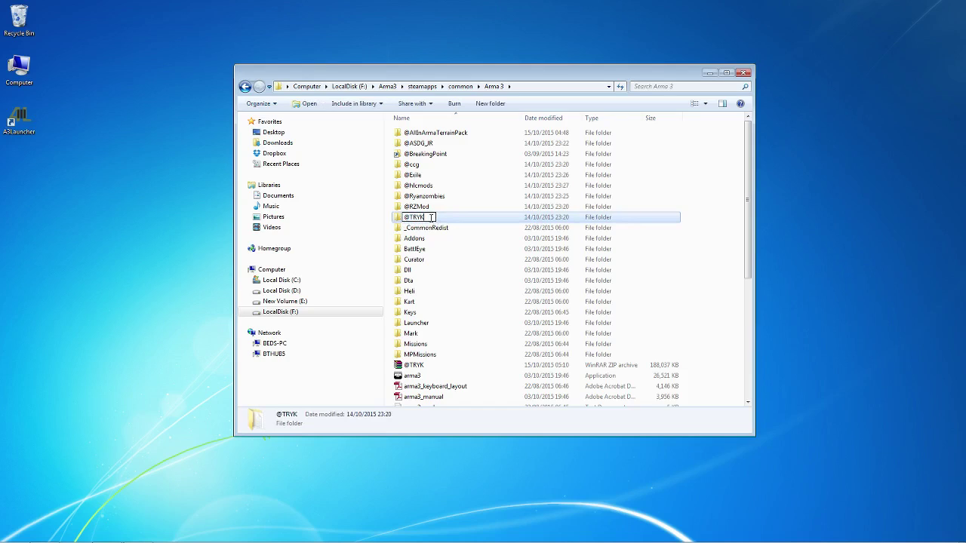
type("old")
left_click(418, 228)
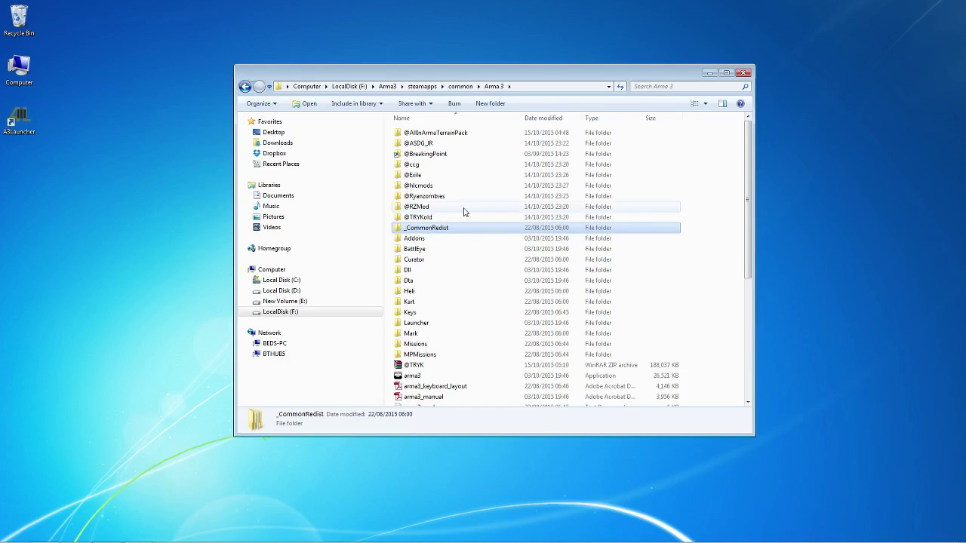
left_click(744, 72)
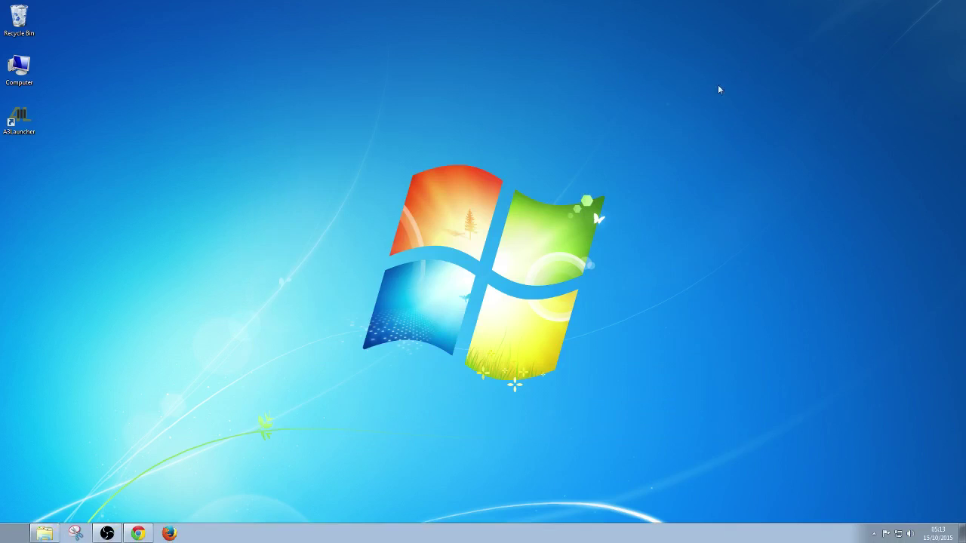
Restart A3Launcher, maximize its window and display the mods list.
double_click(21, 120)
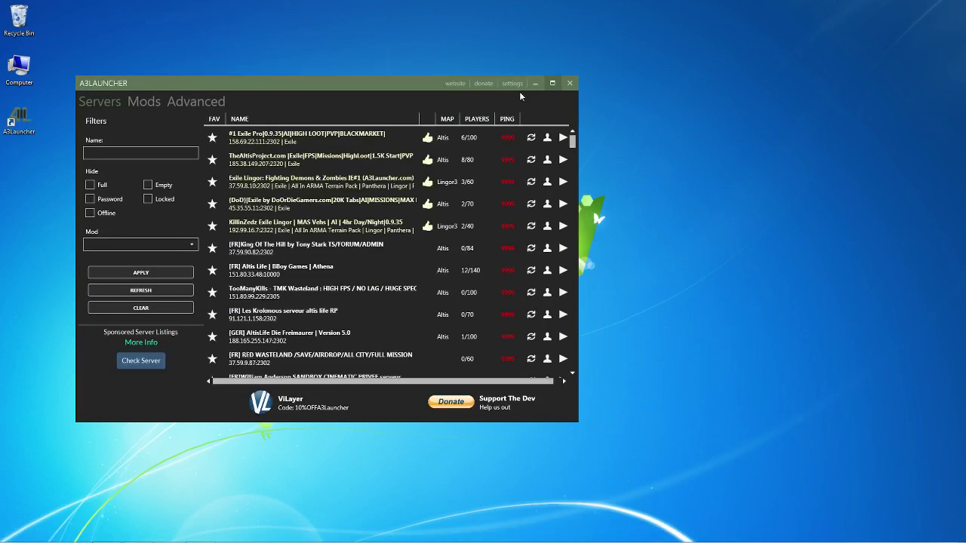
left_click(551, 83)
left_click(70, 27)
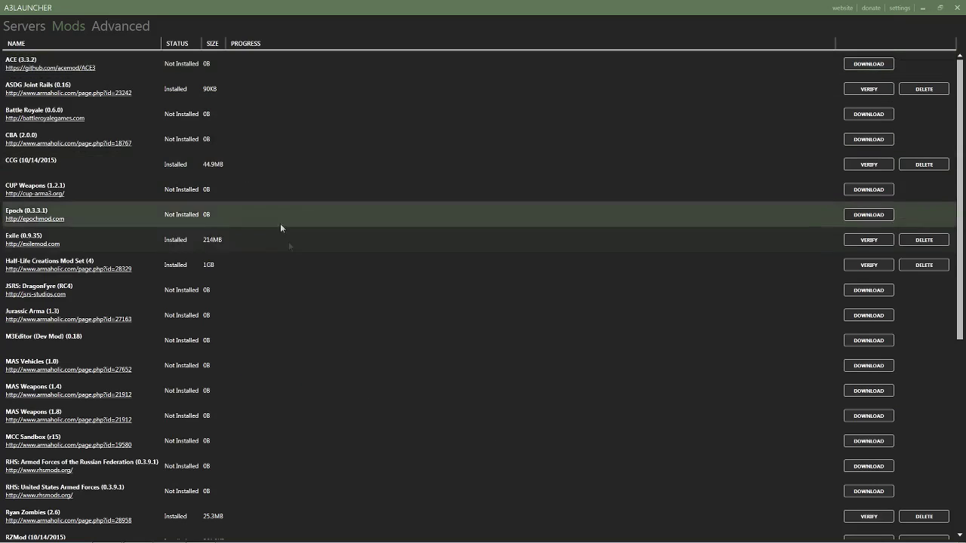
Check the Force HTTP Download setting, download TRYK's Multi-Play Uniforms (0.9.4) afresh and acknowledge its completion.
scroll(163, 391, "down", 2)
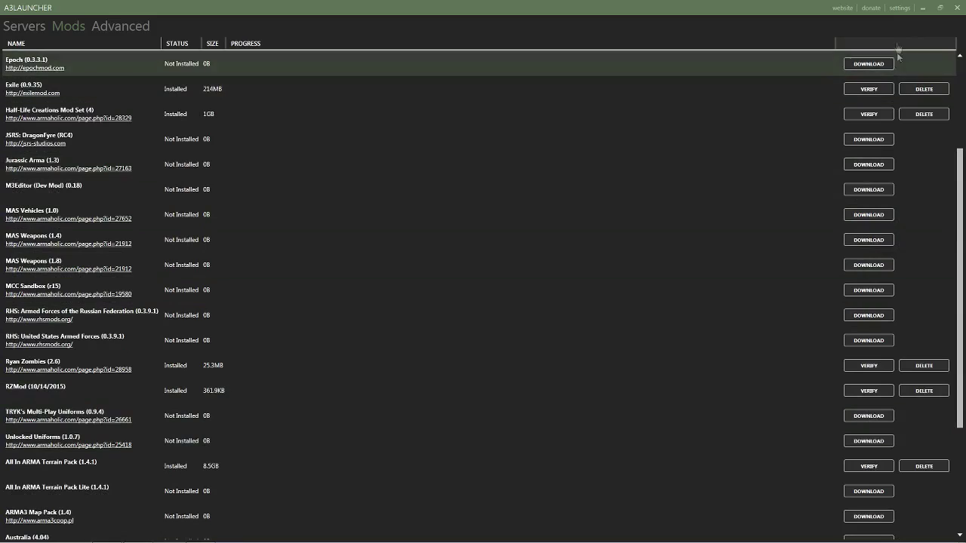
left_click(899, 7)
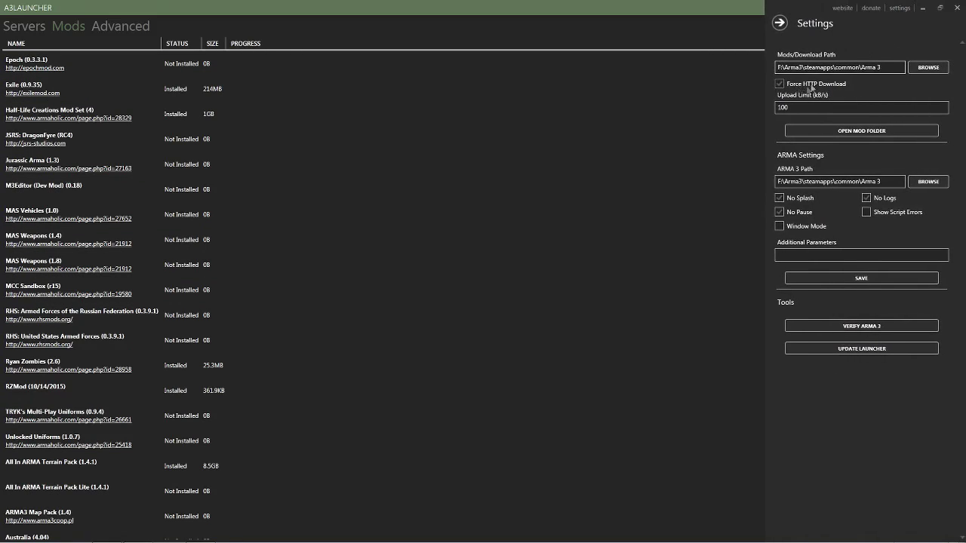
left_click(779, 23)
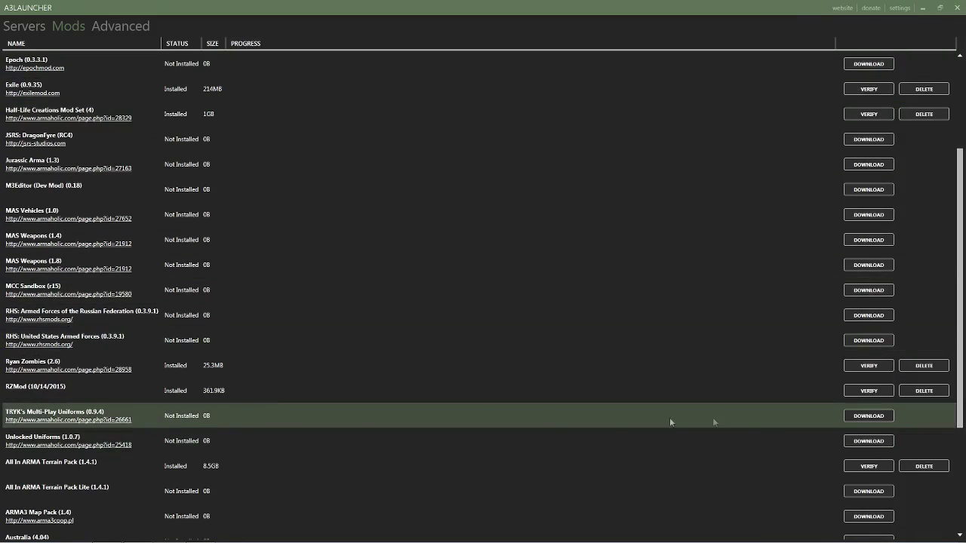
left_click(868, 419)
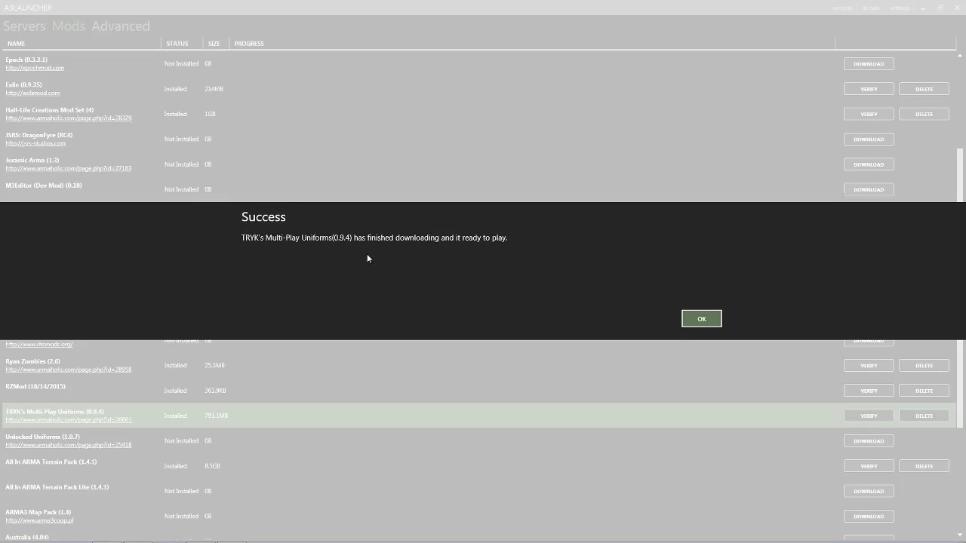
left_click(701, 321)
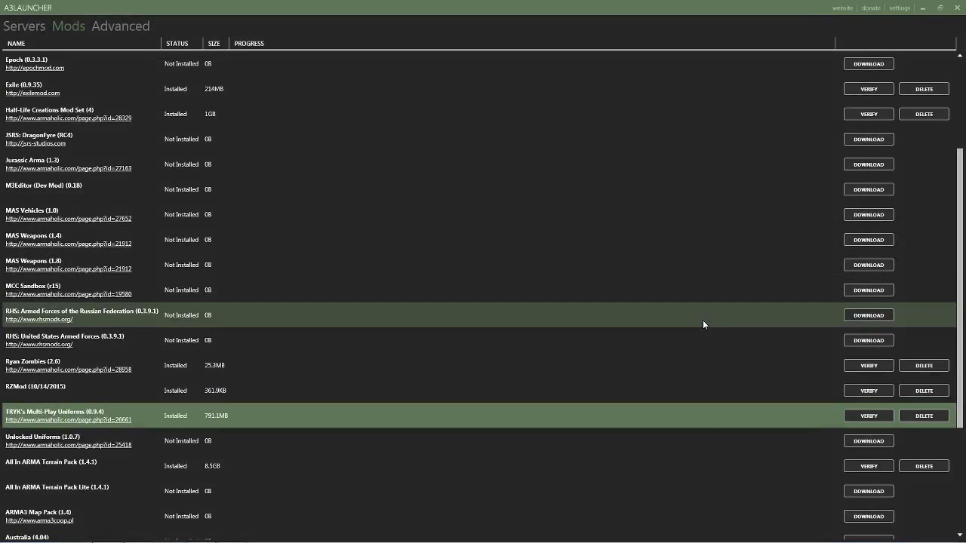
Filter the server list by "ccg" and launch the CCG Exile Mod Dev Server with Zombies, Missions and More.
left_click(36, 27)
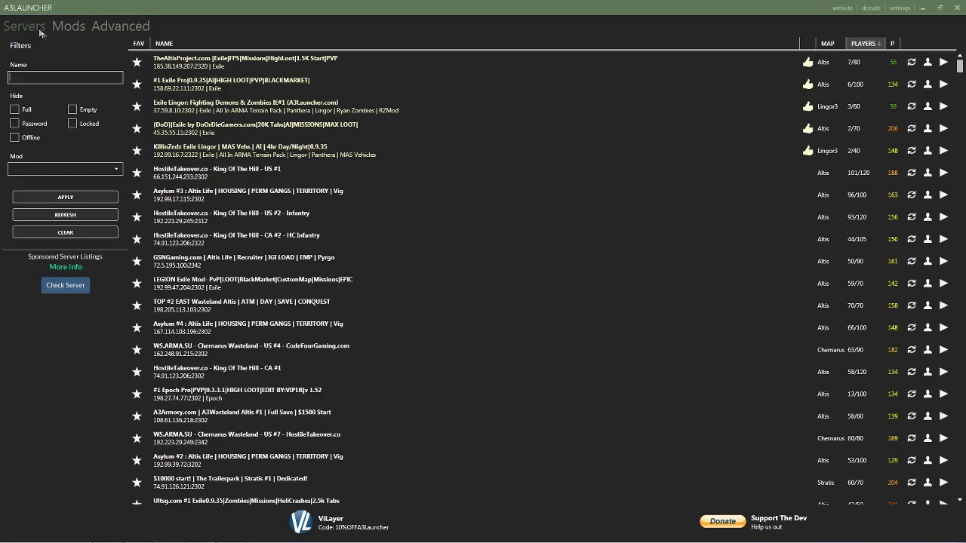
left_click(49, 76)
type("ccg")
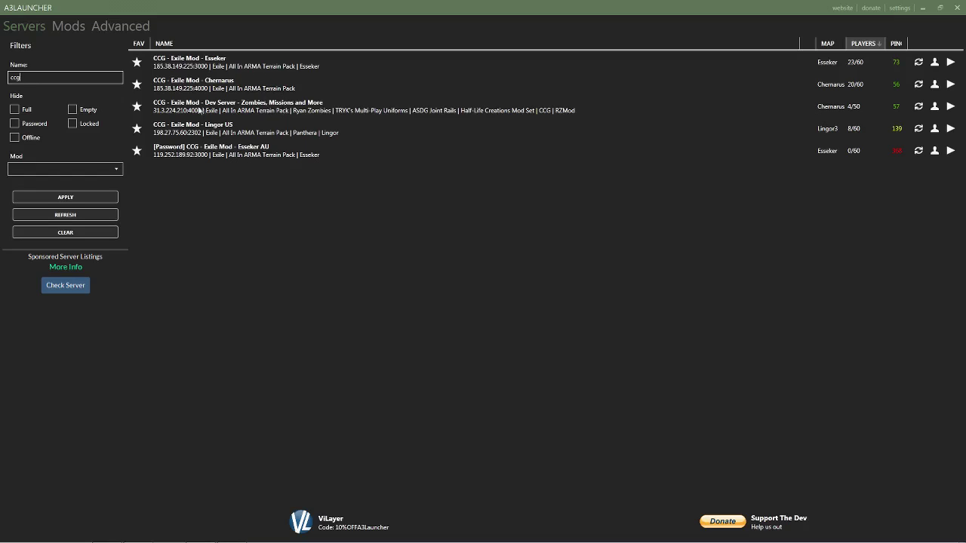
double_click(389, 116)
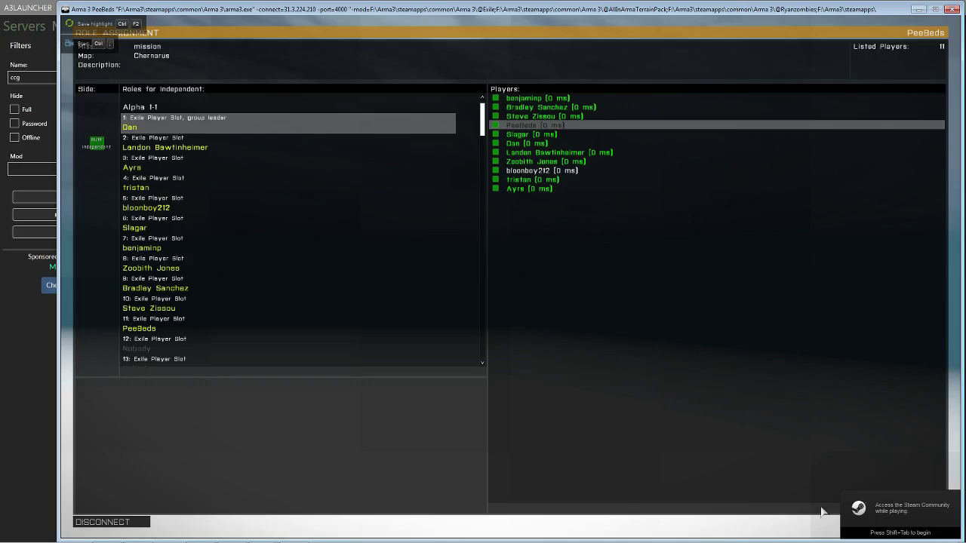
Confirm the role assignment, spawn at Chernogorsk and open the parachute.
left_click(883, 522)
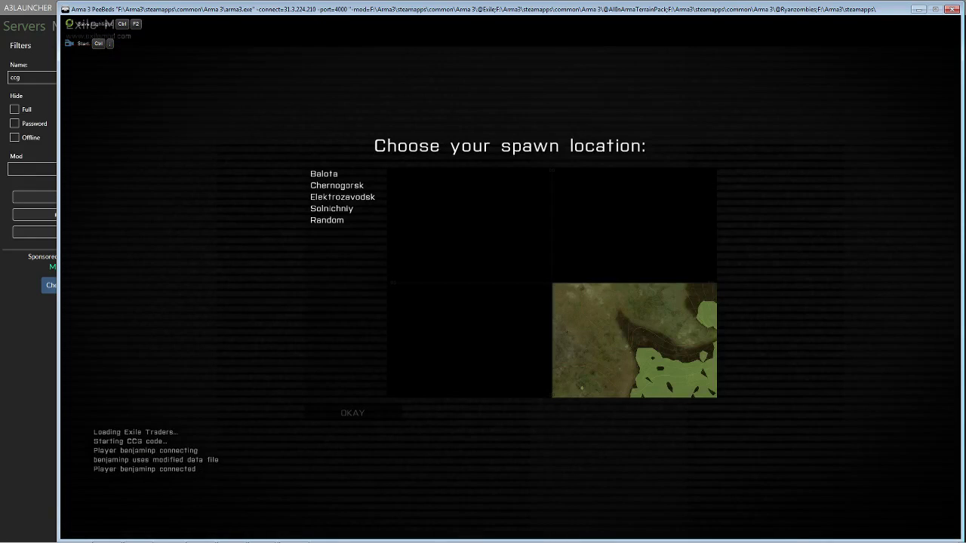
left_click(343, 190)
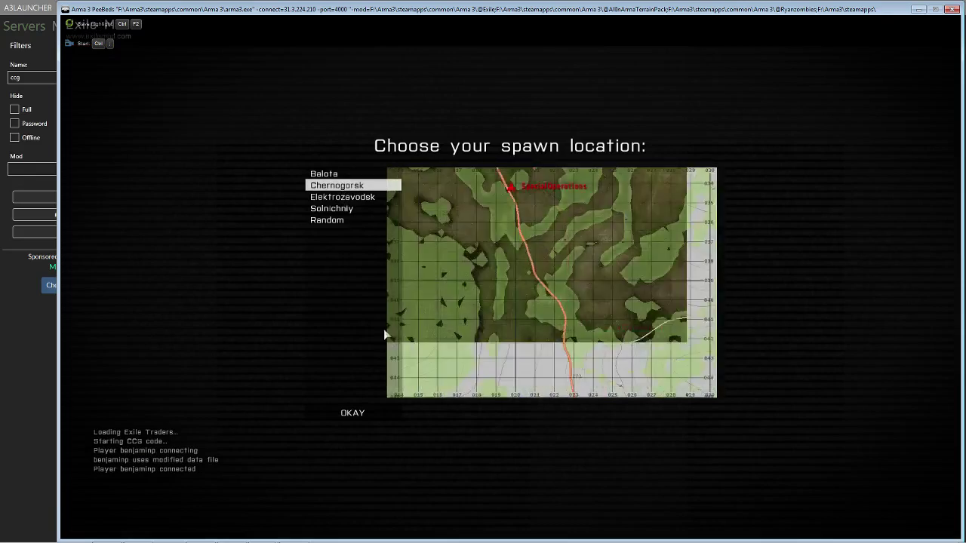
left_click(358, 415)
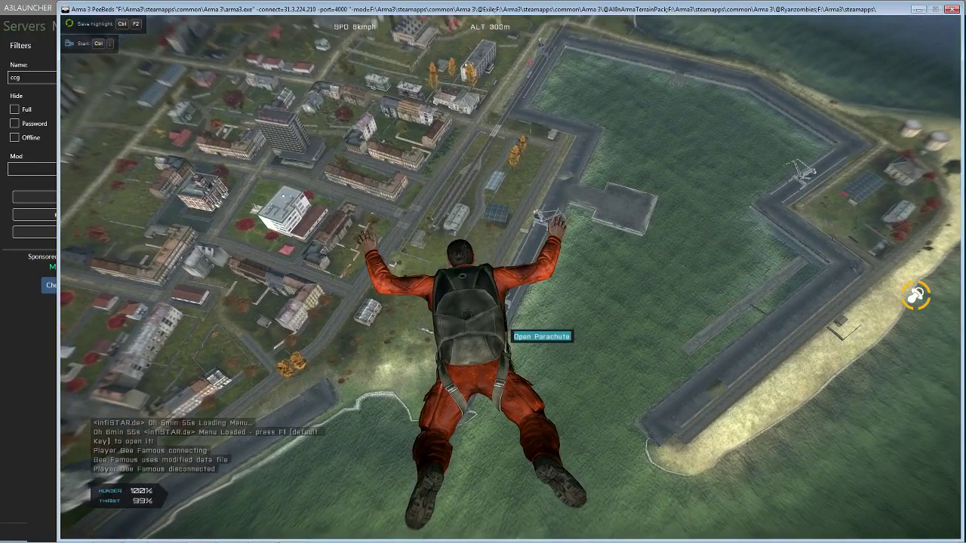
key("space")
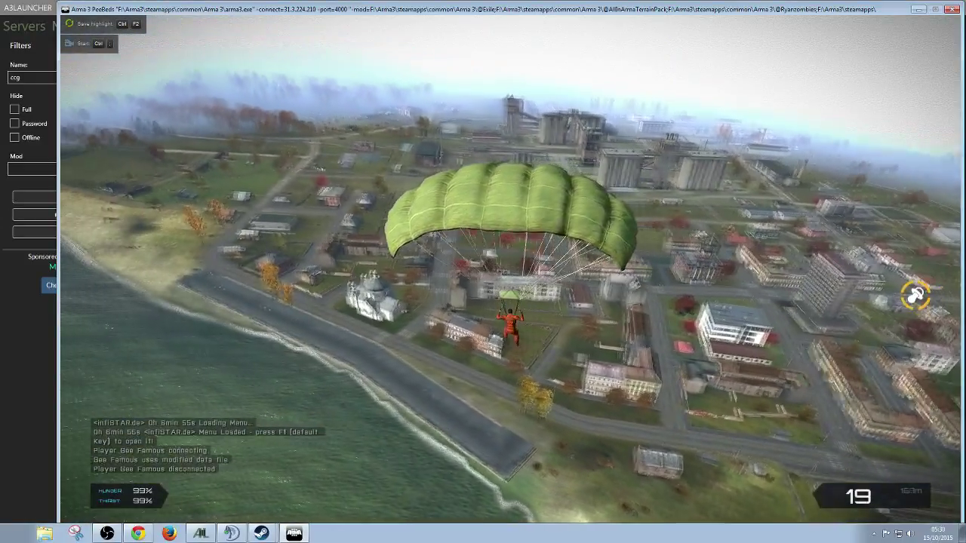
Switch from the game to Chrome and view the Custom Combat Gaming forum's index page.
key("alt+Tab")
key("alt+Tab")
key("alt+Tab")
key("alt+Tab")
key("alt+Tab")
key("alt+Tab")
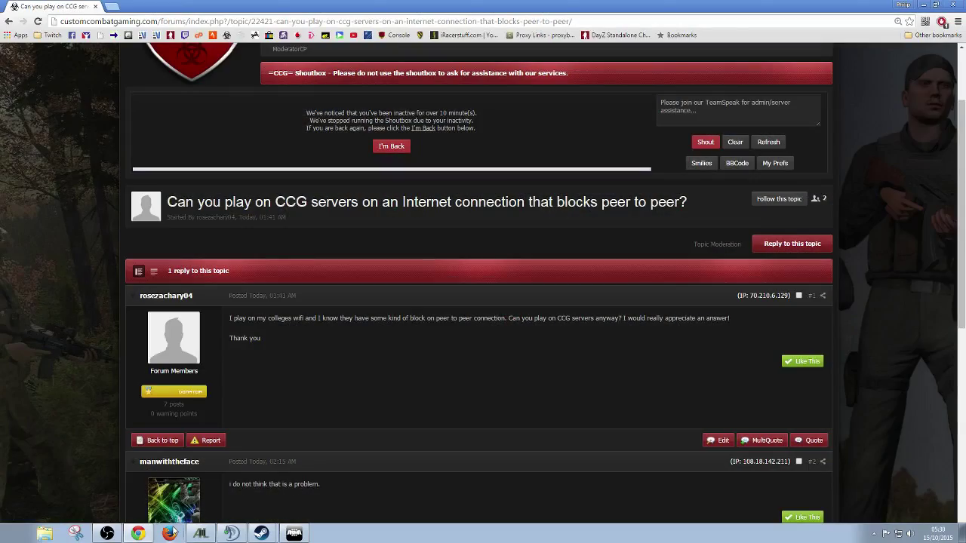
scroll(571, 112, "up", 2)
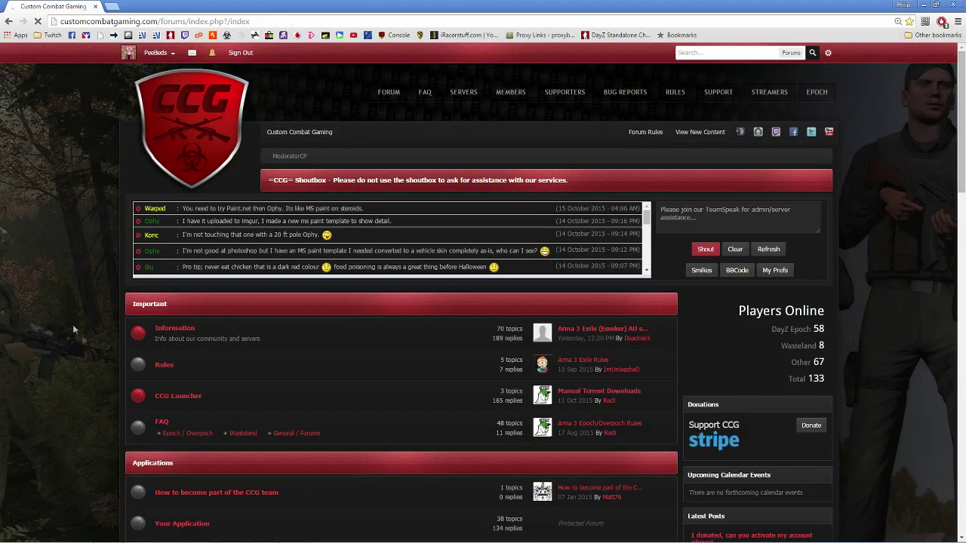
mouse_move(128, 532)
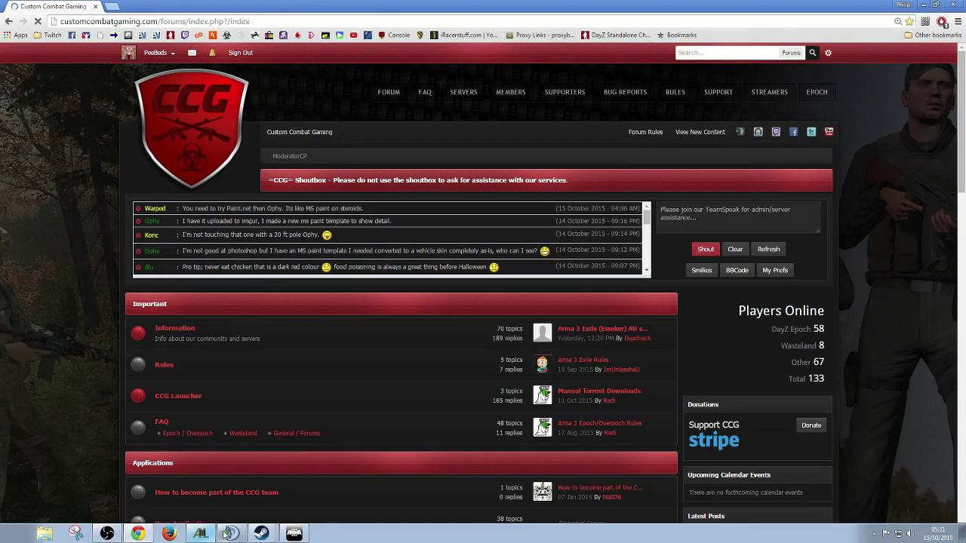
Switch back to A3Launcher, examine the available and installed mods, and return to the server list.
left_click(200, 534)
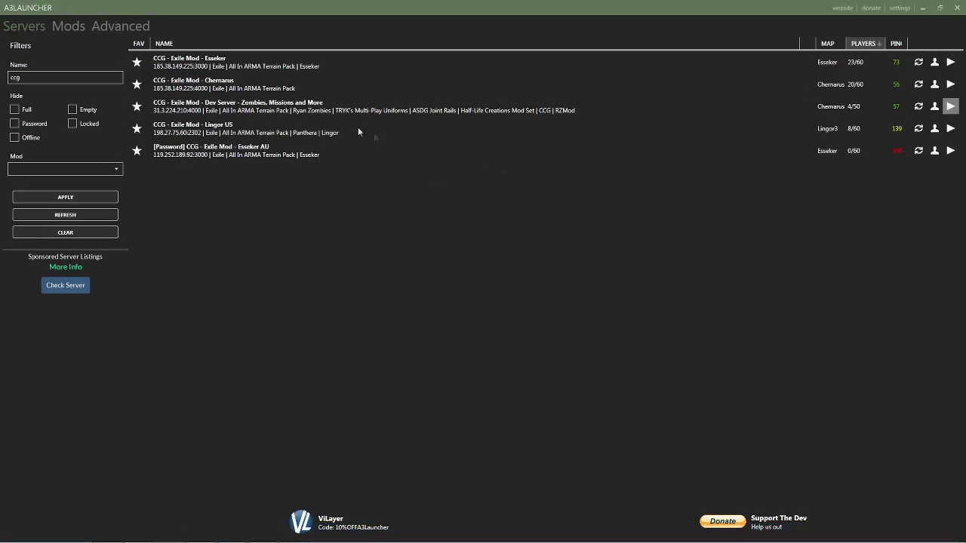
left_click(67, 29)
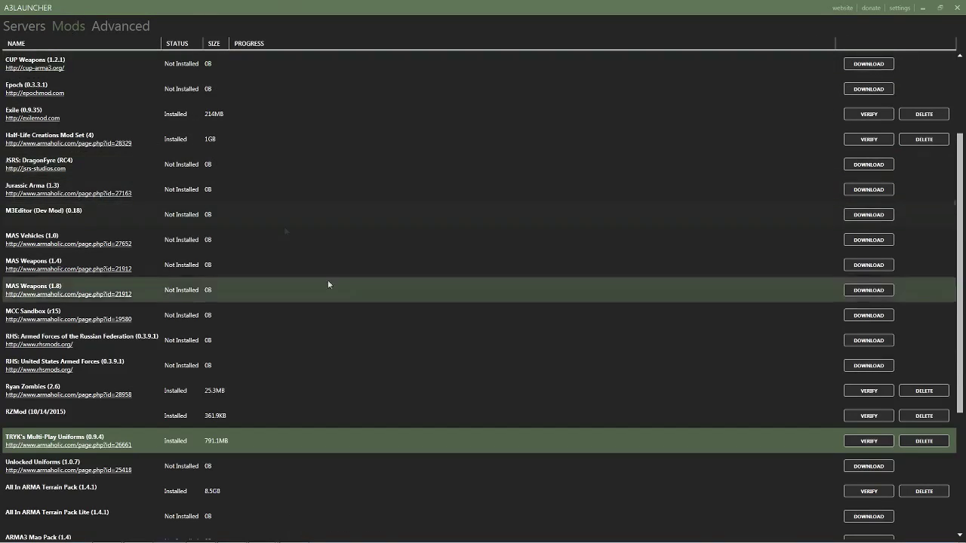
scroll(818, 181, "up", 3)
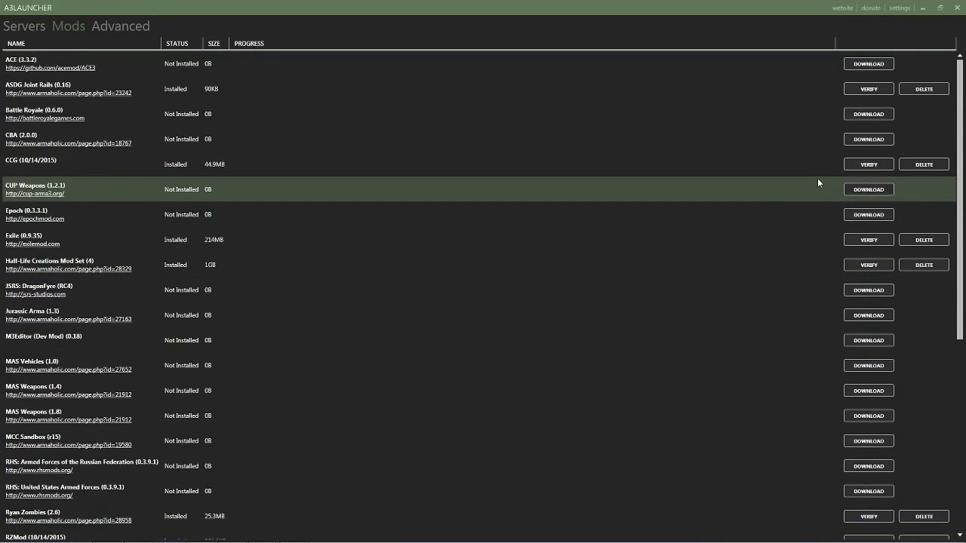
left_click(26, 27)
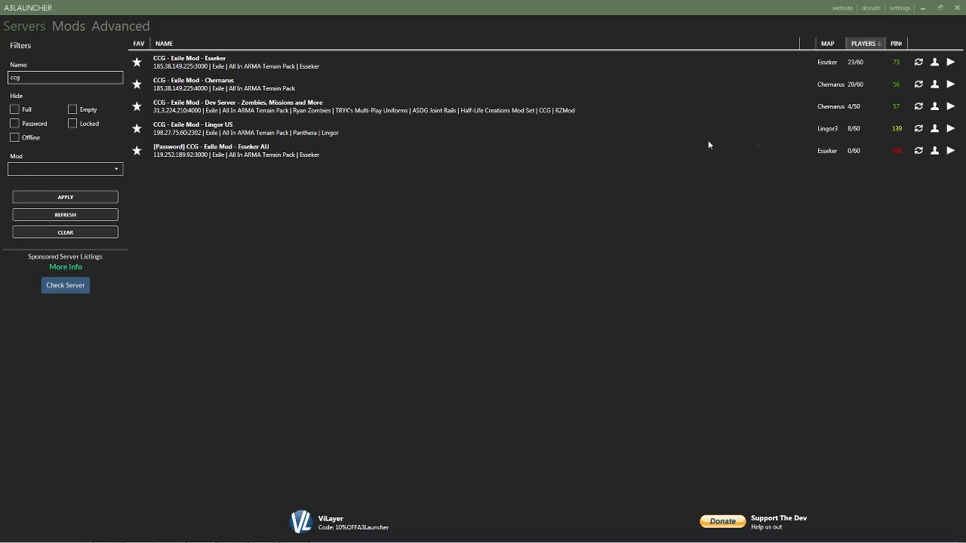
Join the CCG Exile Mod Lingor US server, accepting the download of its missing mods, and view the mods list.
left_click(950, 129)
left_click(655, 318)
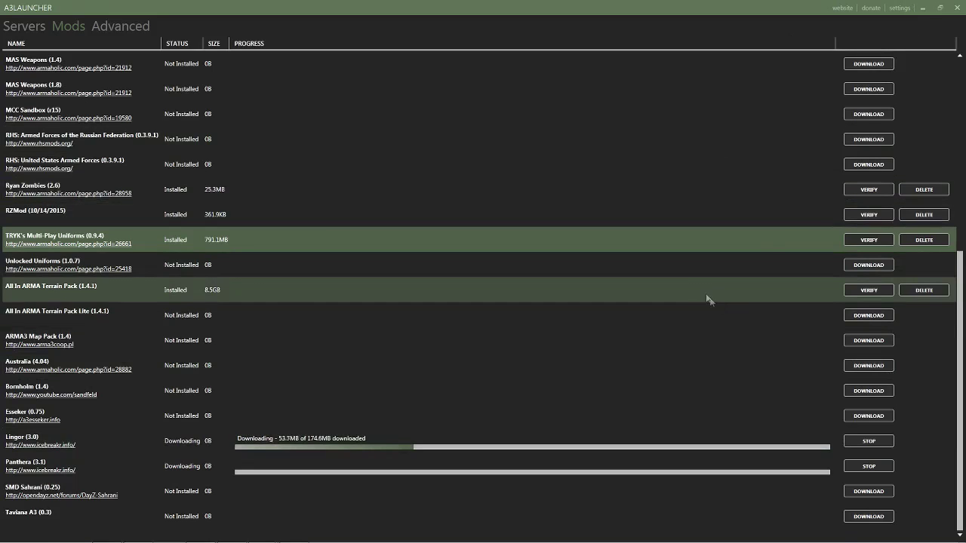
scroll(706, 298, "up", 5)
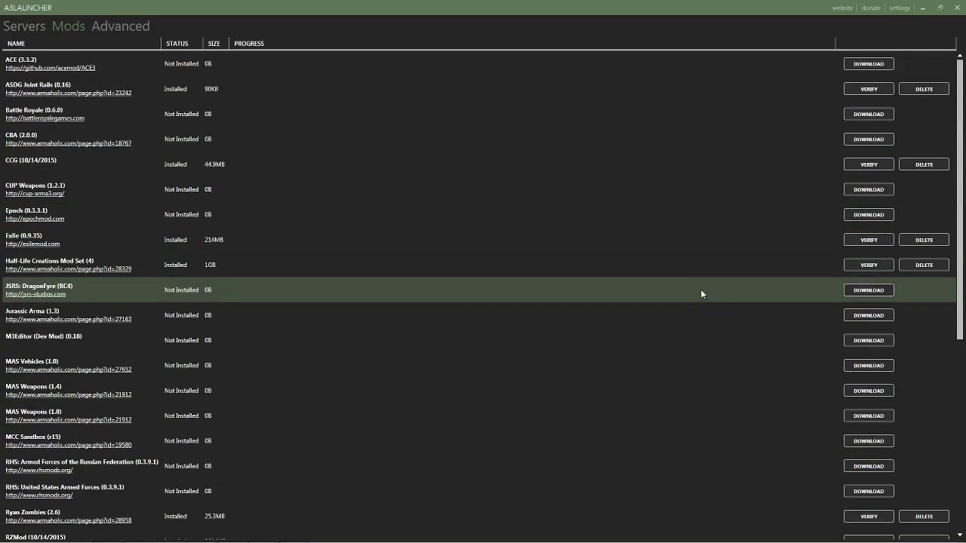